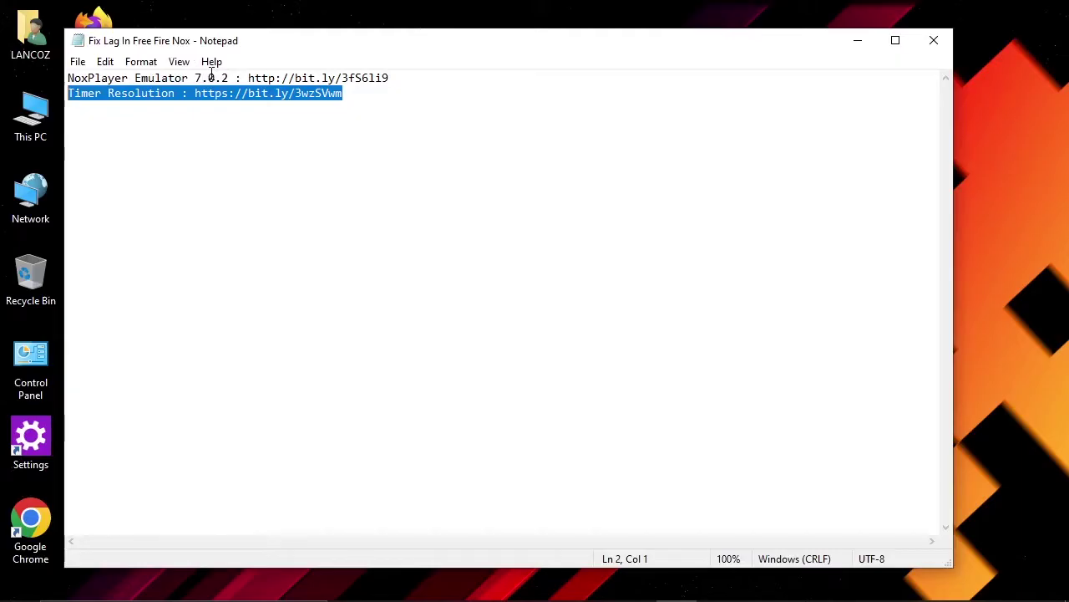
Copy the NoxPlayer Emulator 7.0.2 download link from the note and open it in Google Chrome.
left_click_drag(70, 78, 392, 78)
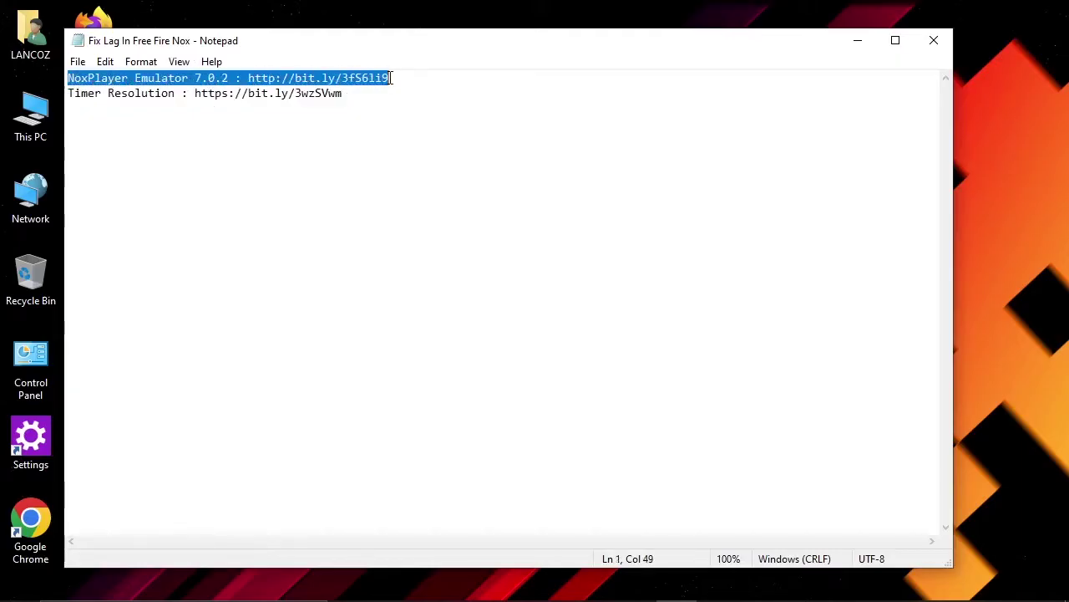
left_click_drag(249, 78, 468, 78)
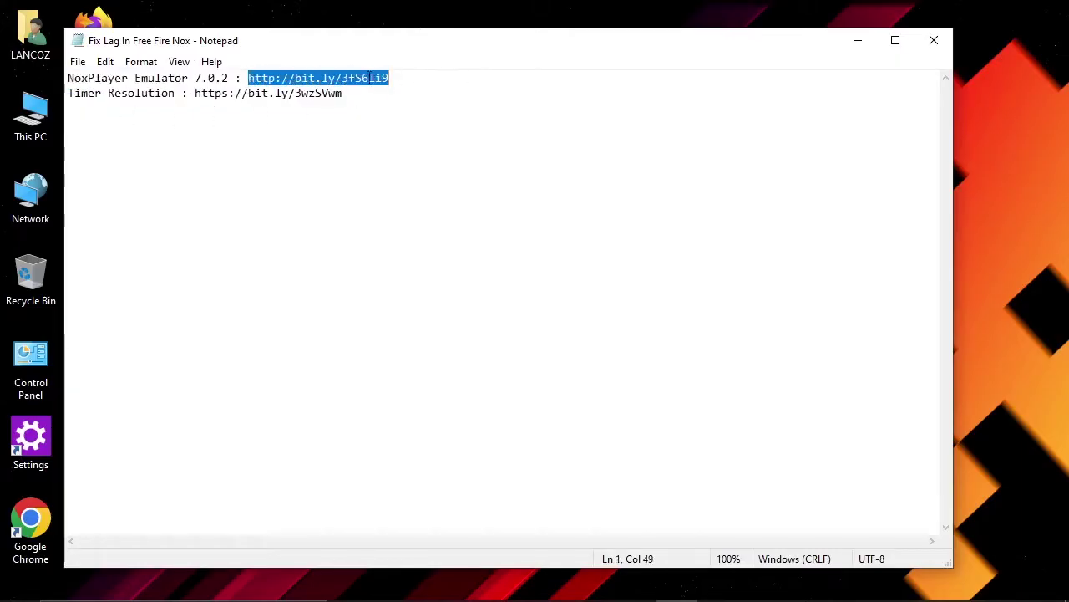
right_click(361, 77)
left_click(400, 130)
key("ctrl+a")
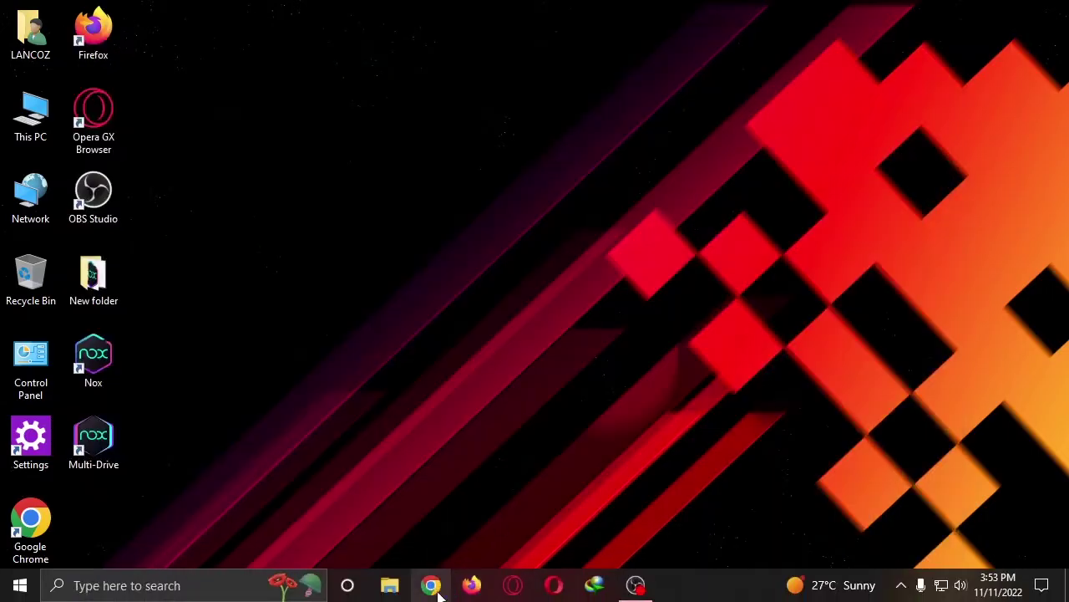
left_click(437, 588)
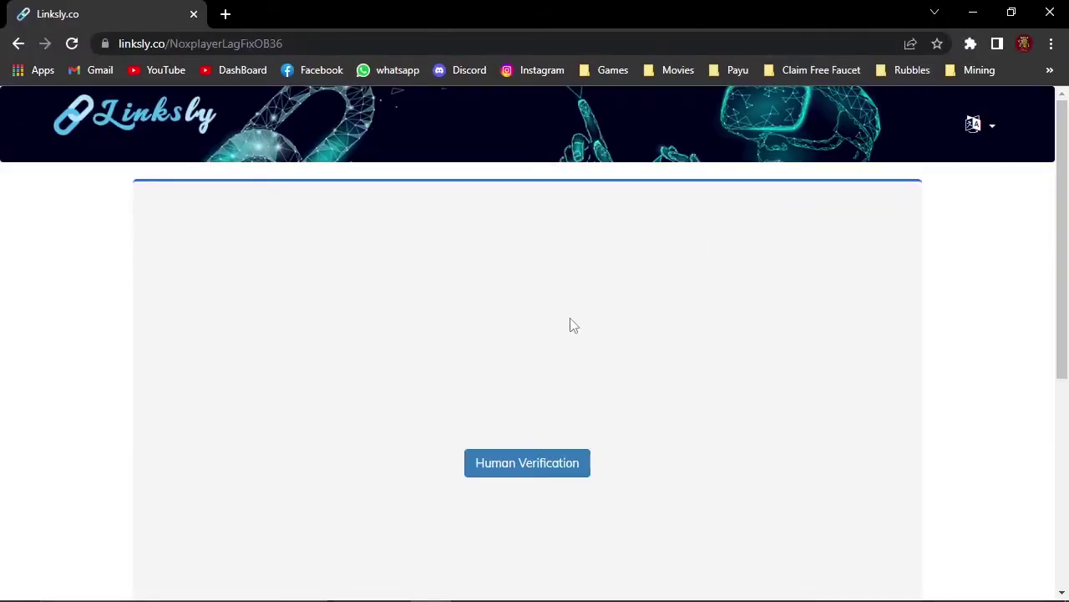
Start the human verification and solve the captcha by selecting all images with a fire hydrant.
scroll(576, 334, "down", 1)
left_click(540, 382)
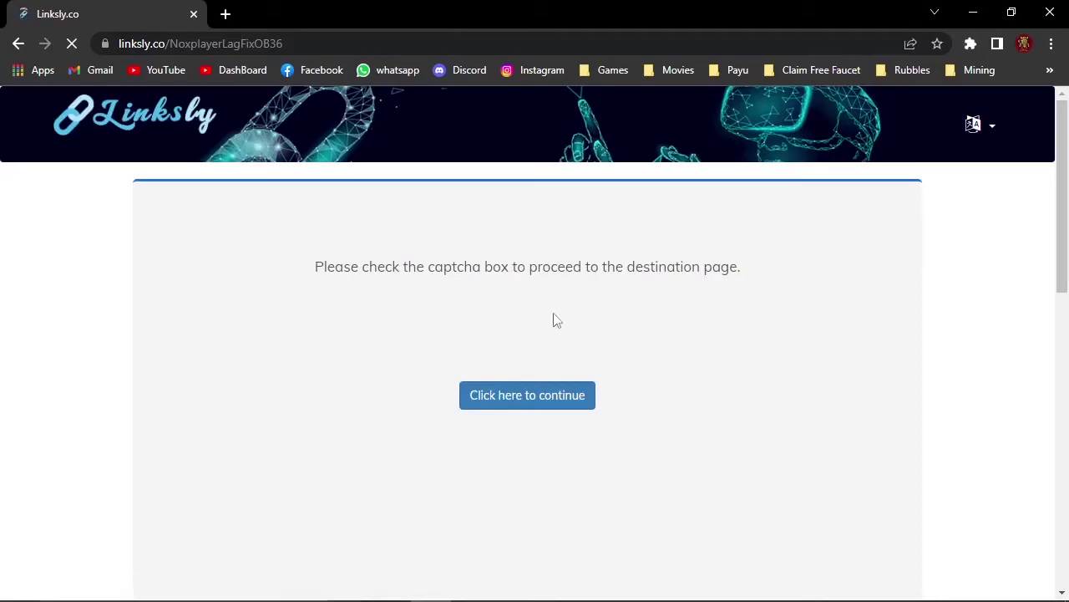
scroll(604, 401, "down", 3)
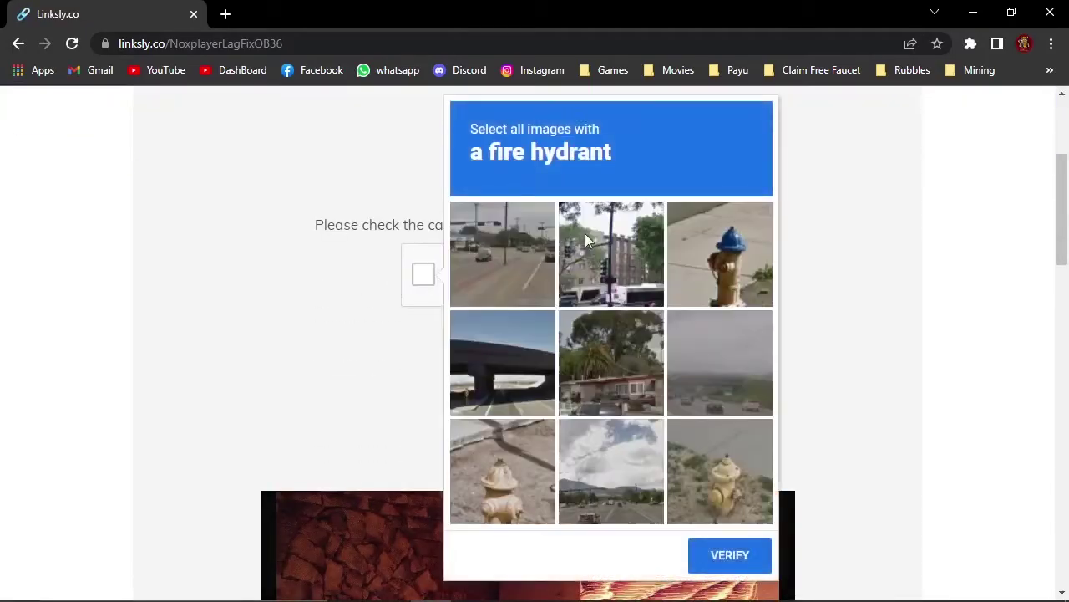
left_click(734, 258)
left_click(498, 498)
left_click(677, 489)
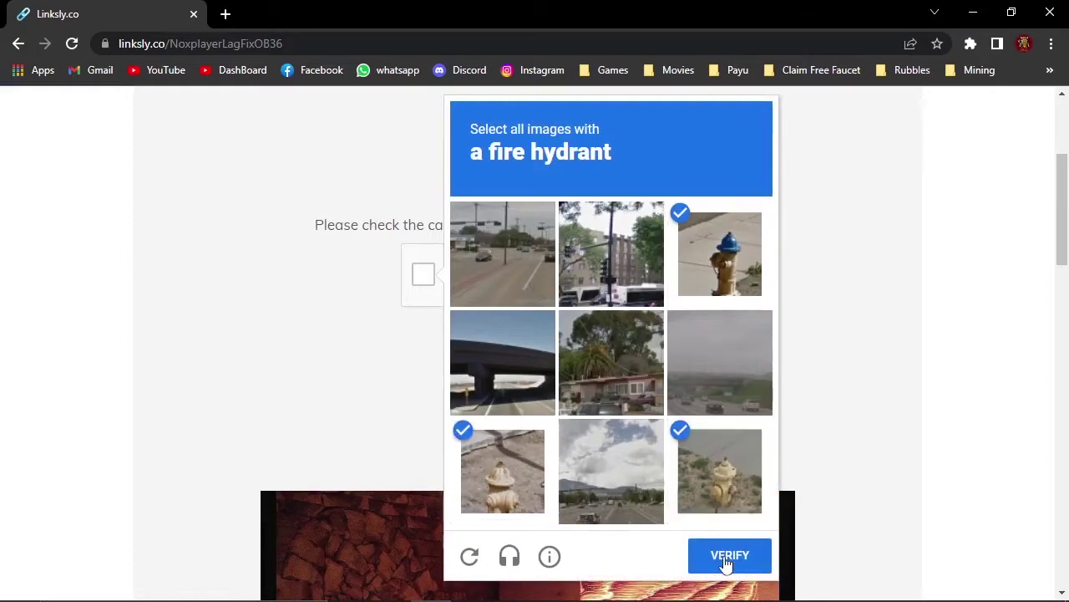
left_click(726, 562)
Continue from the verified captcha page to the link page and close the advertising tab.
left_click(516, 353)
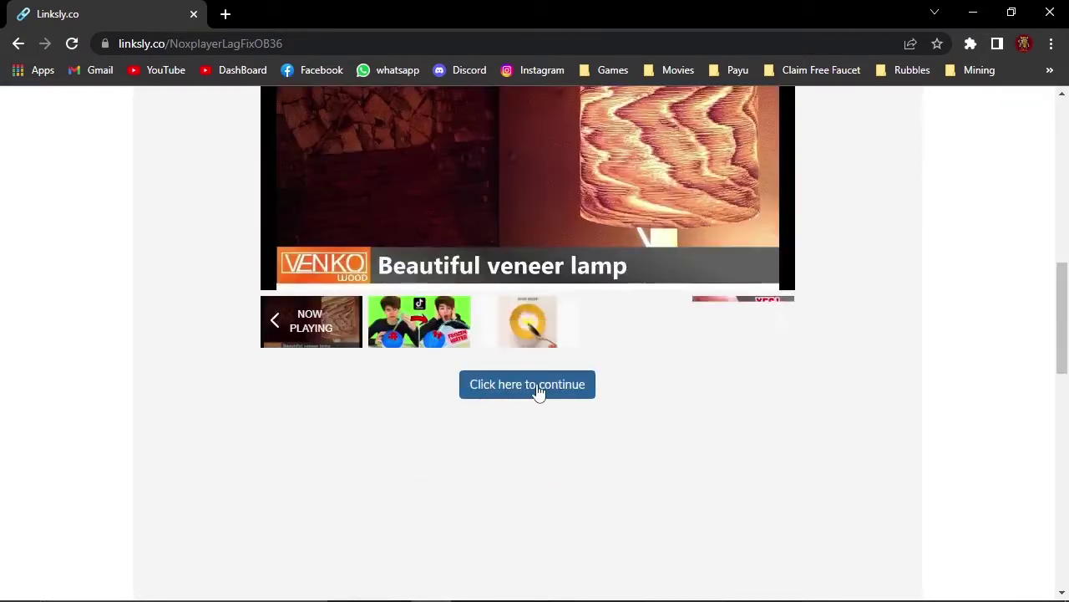
left_click(539, 387)
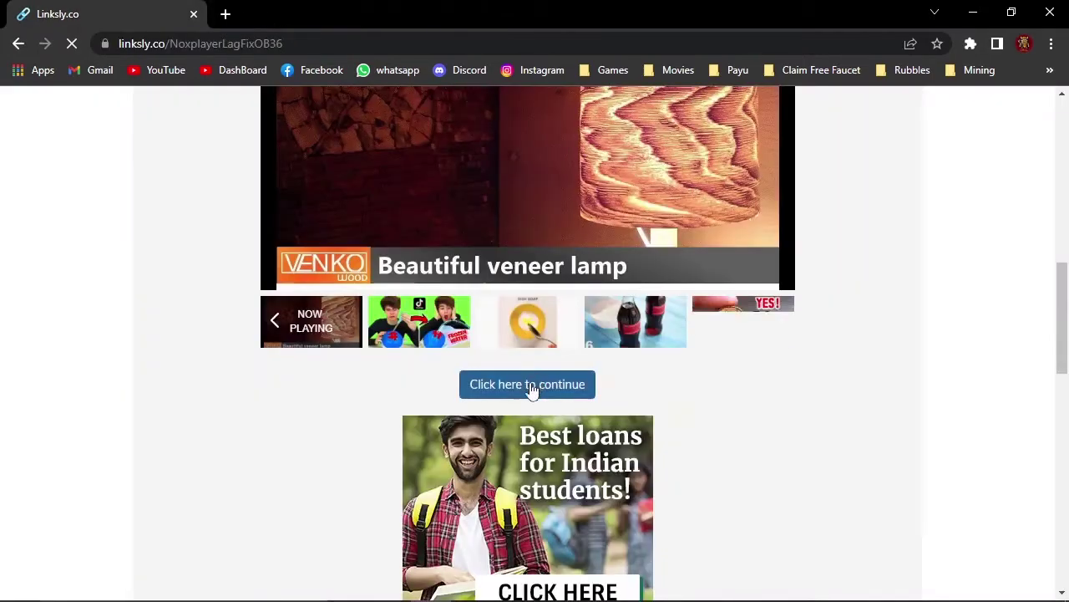
left_click(352, 14)
middle_click(324, 10)
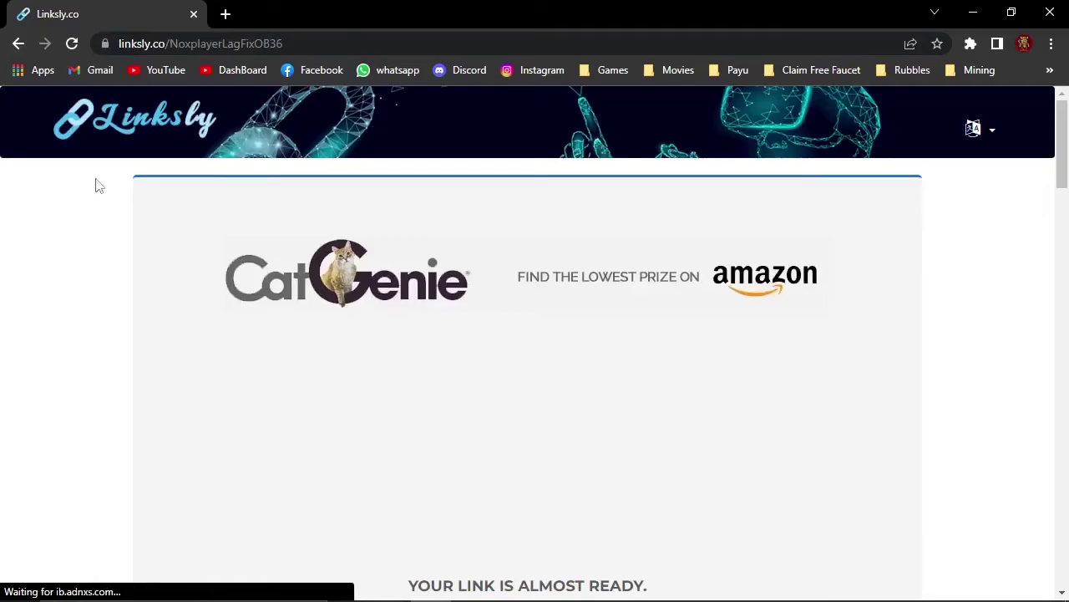
Get the link to the nox_setup_v7.0.2.0_full_intl.exe download page, view that page and close it.
scroll(610, 349, "down", 1)
scroll(610, 350, "down", 3)
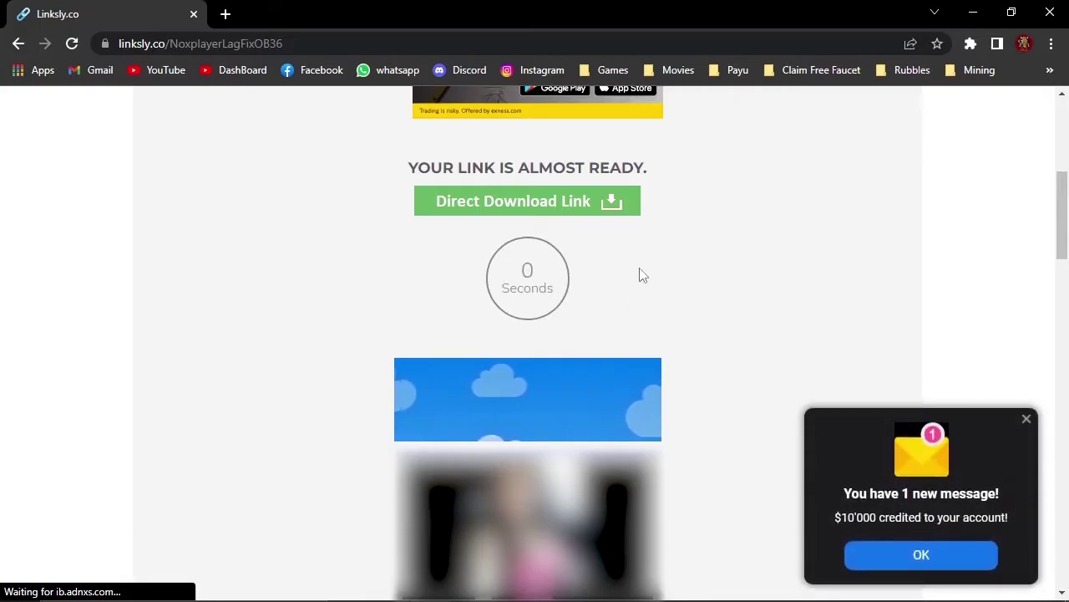
scroll(669, 282, "down", 3)
scroll(678, 291, "down", 5)
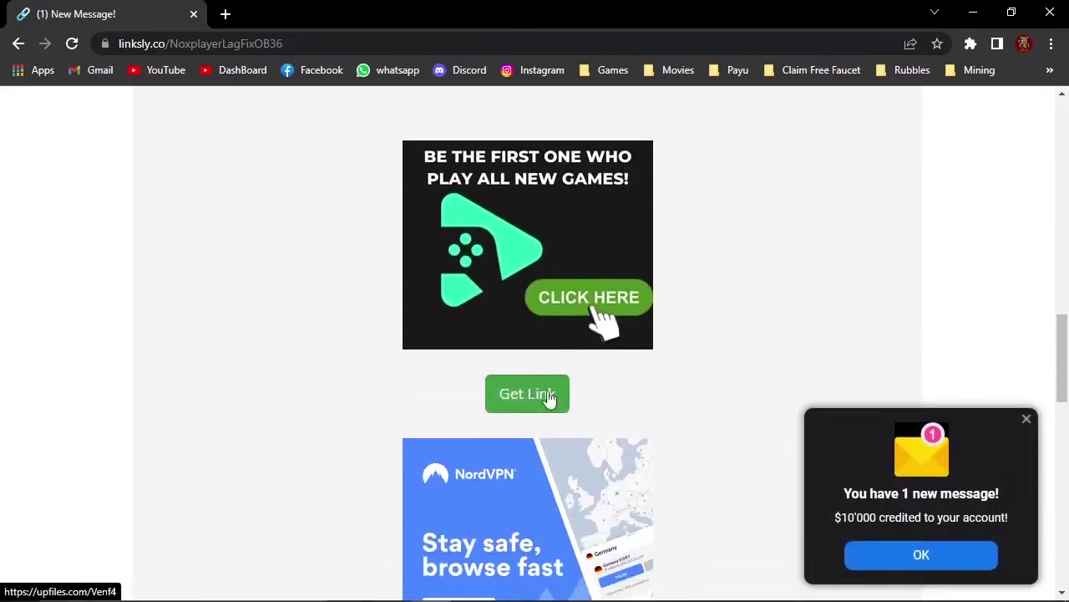
left_click(534, 391)
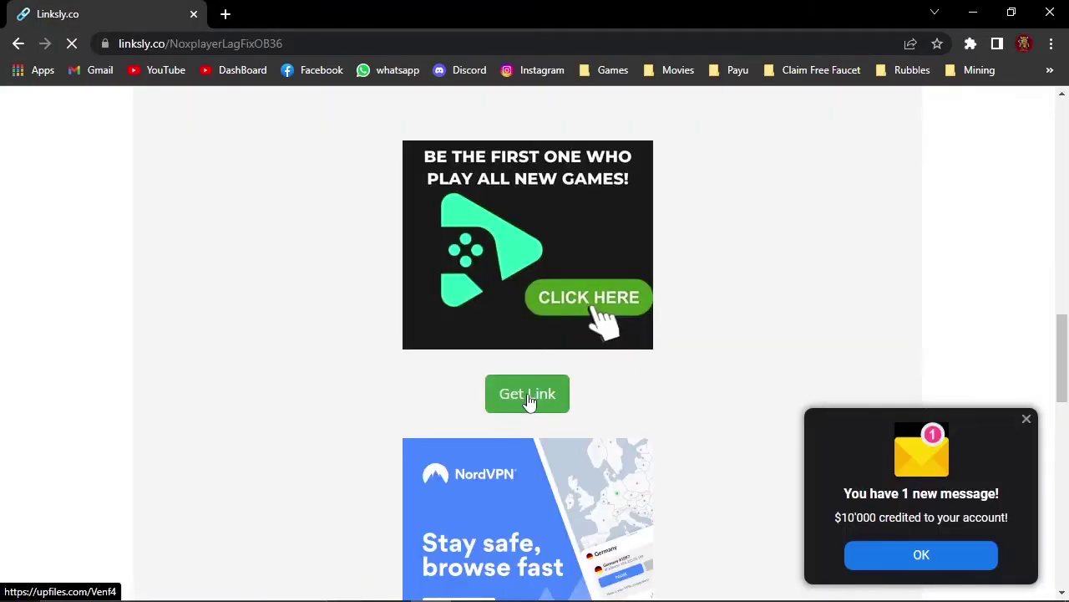
left_click(528, 400)
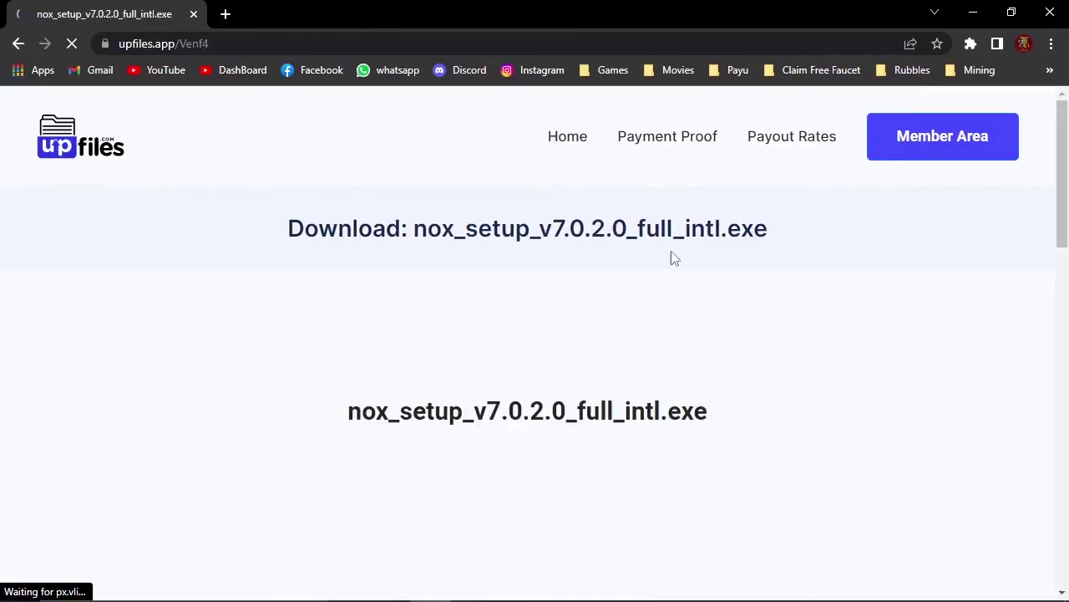
scroll(668, 253, "down", 3)
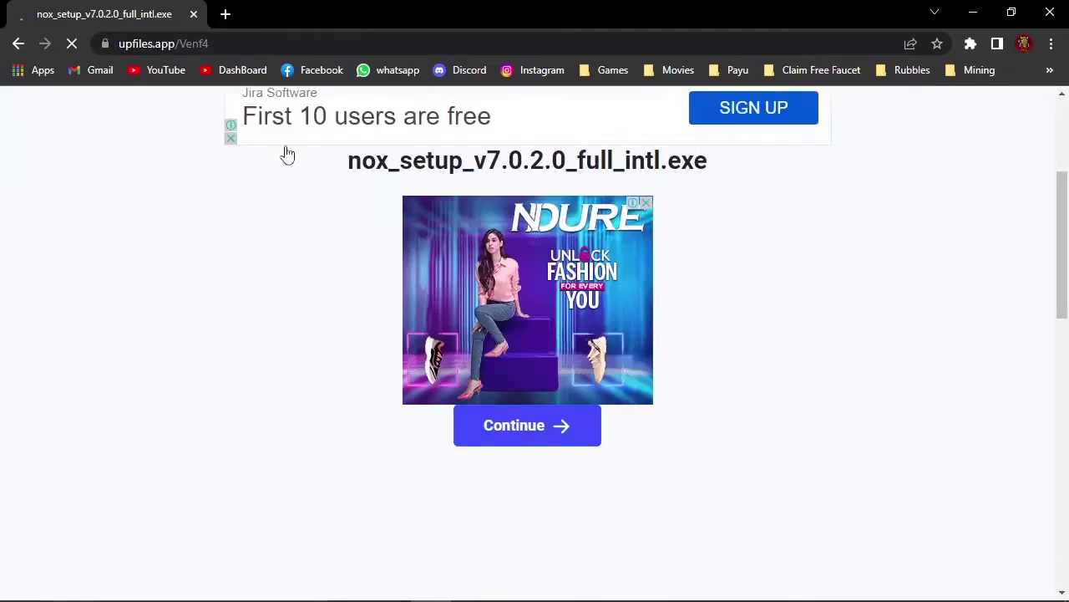
left_click(193, 14)
right_click(547, 191)
left_click(601, 267)
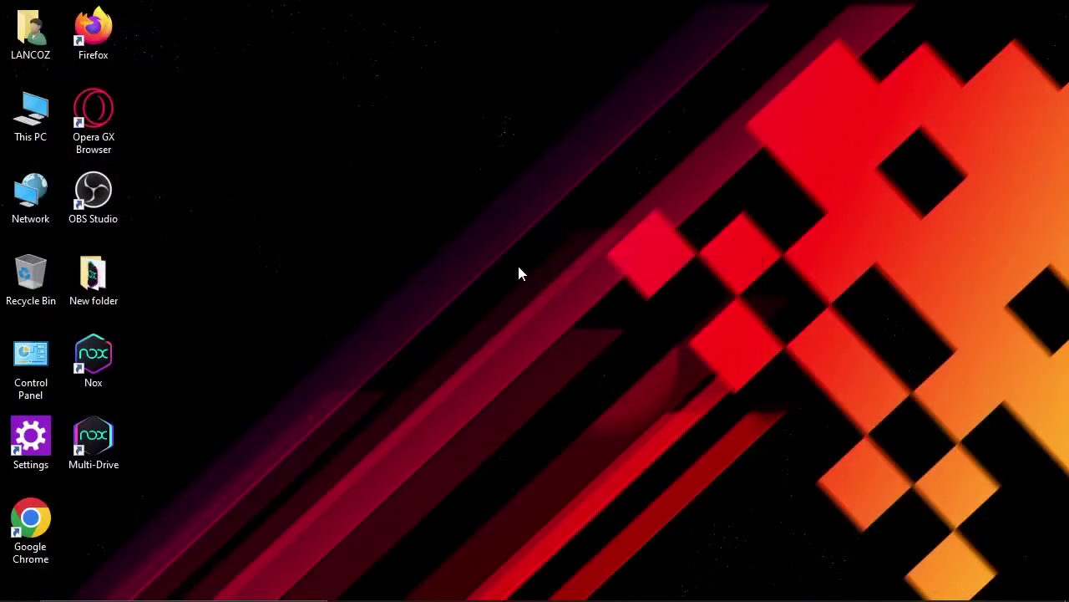
right_click(380, 134)
left_click(423, 207)
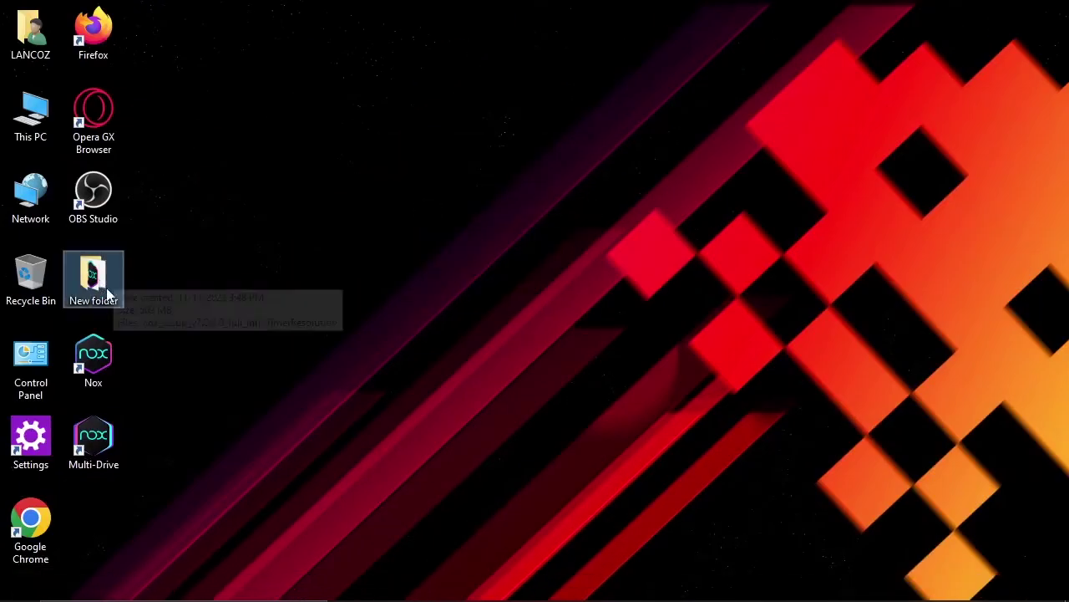
Open New folder on the desktop and select the TimerResolution application.
double_click(117, 264)
left_click(183, 134)
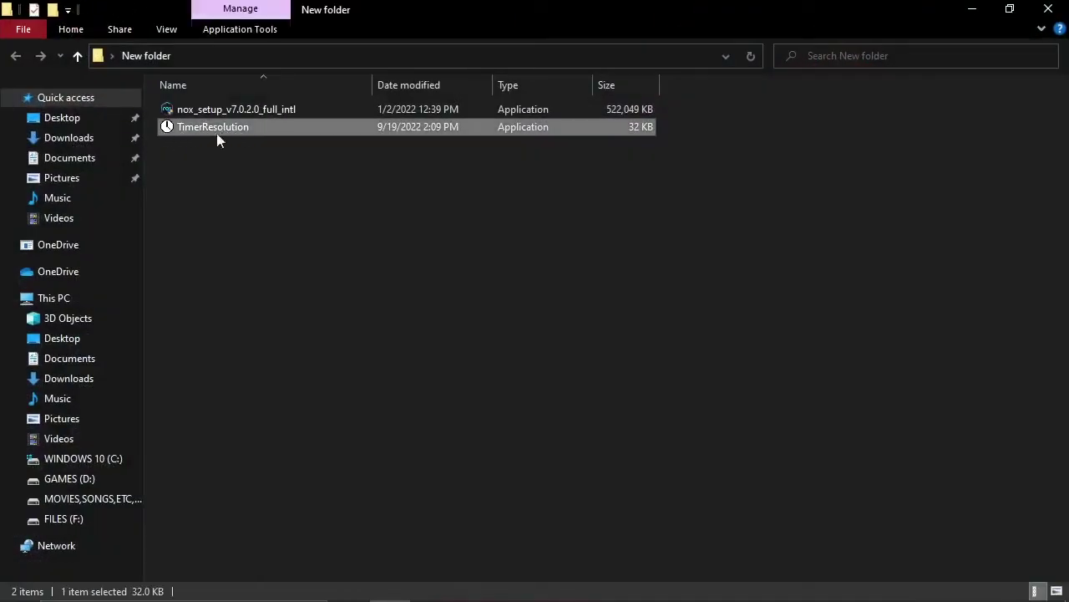
left_click(256, 114)
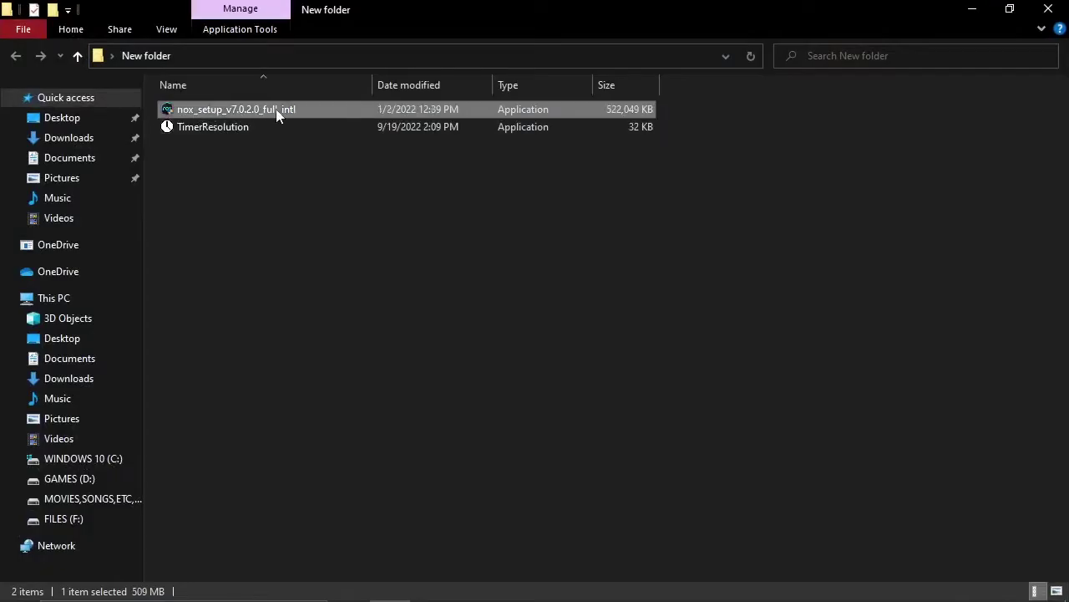
left_click_drag(351, 239, 251, 117)
left_click(200, 112)
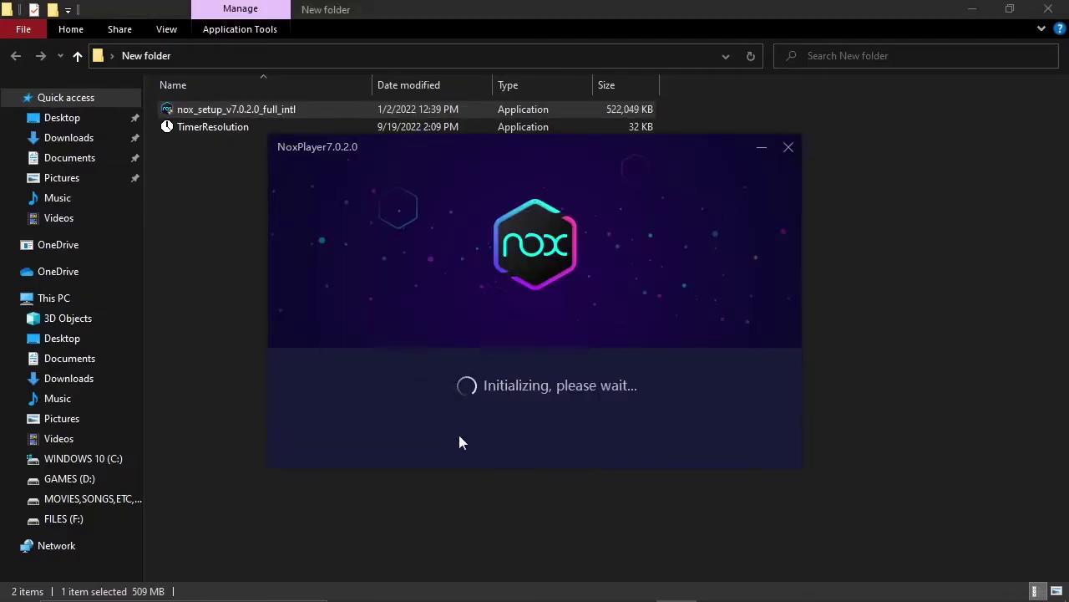
left_click(789, 148)
left_click(586, 351)
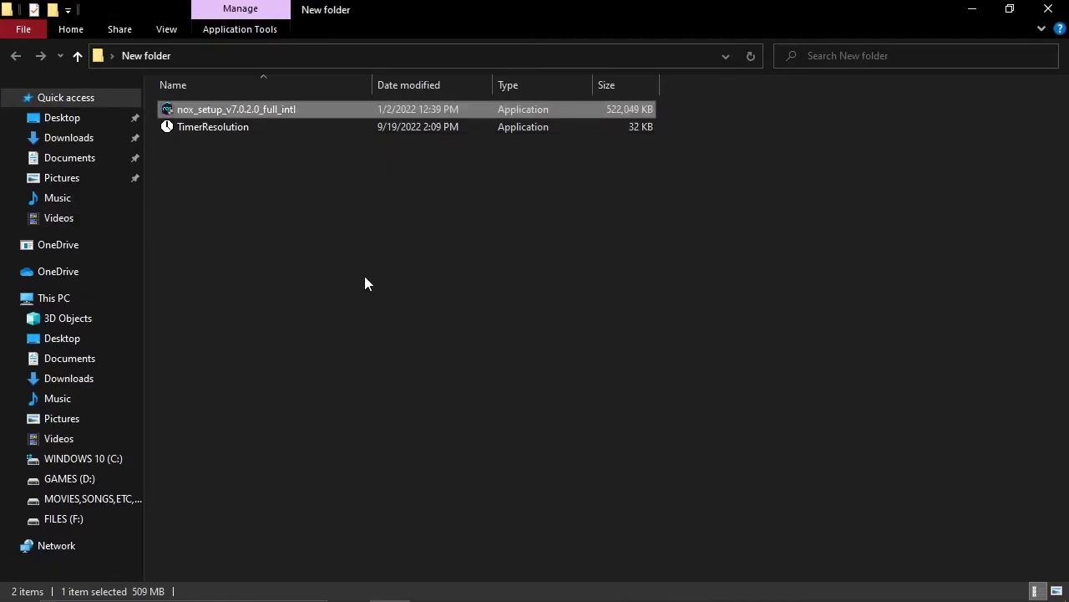
Move the TimerResolution application from New folder onto the desktop below the Multi-Drive shortcut, and close the folder.
left_click(1008, 8)
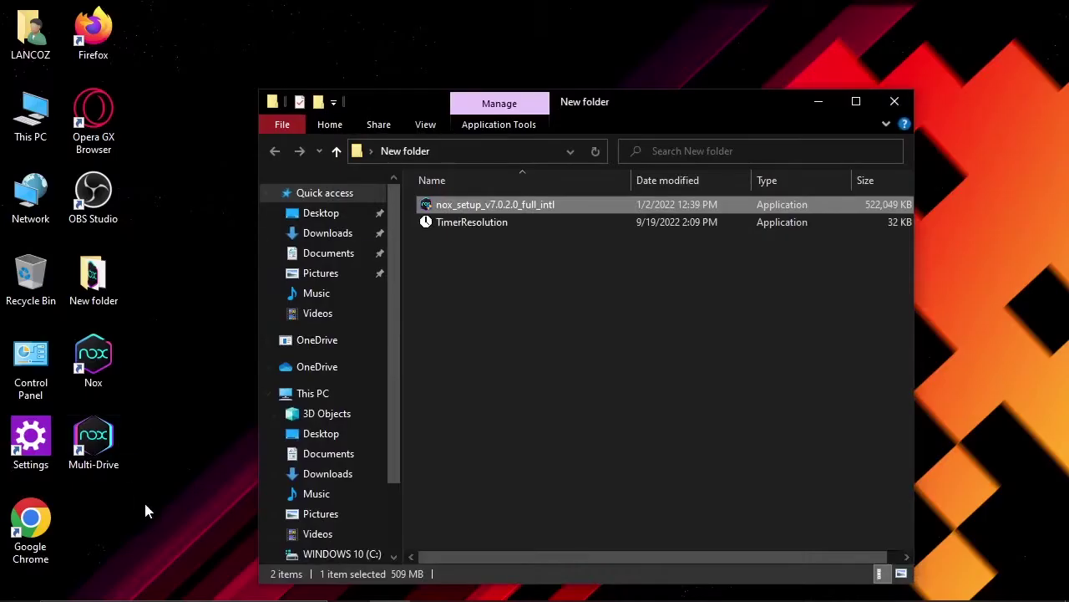
left_click_drag(145, 503, 84, 363)
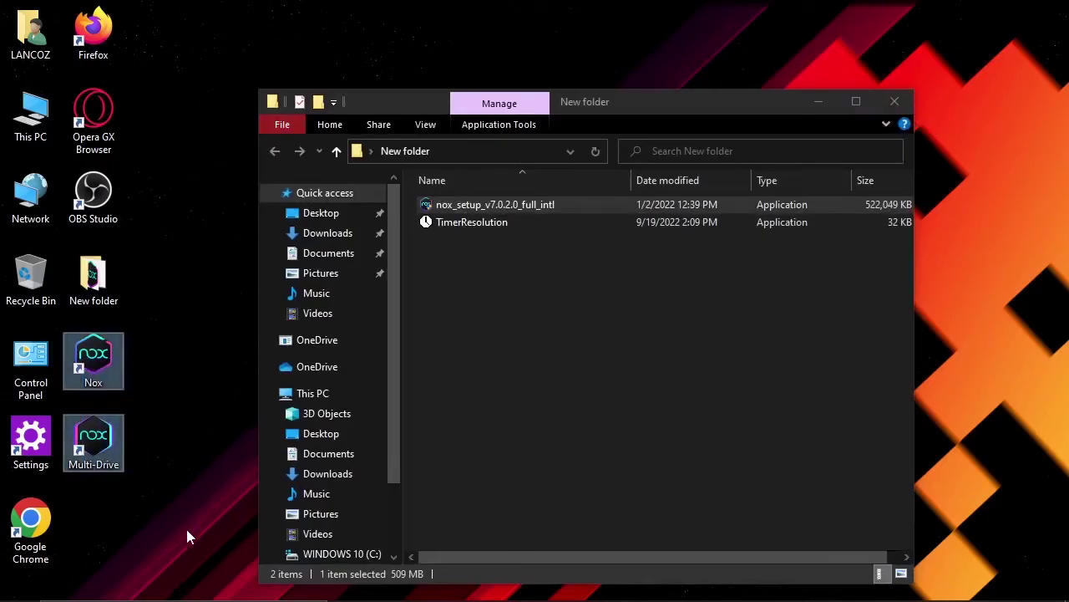
left_click_drag(177, 531, 104, 355)
left_click(466, 289)
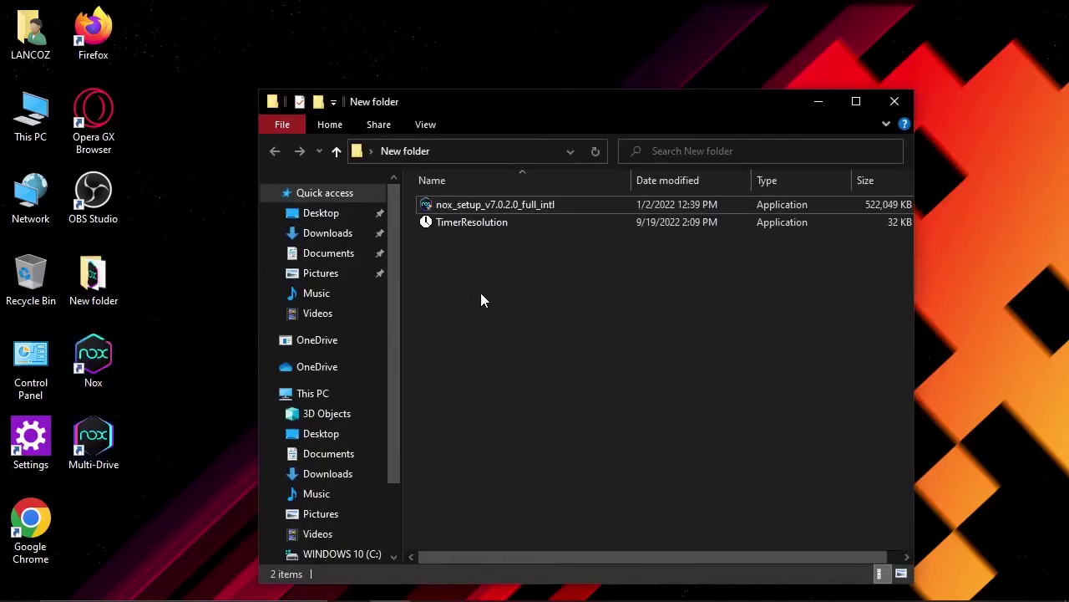
left_click(467, 224)
left_click_drag(484, 224, 233, 256)
left_click(894, 101)
left_click_drag(224, 211, 115, 540)
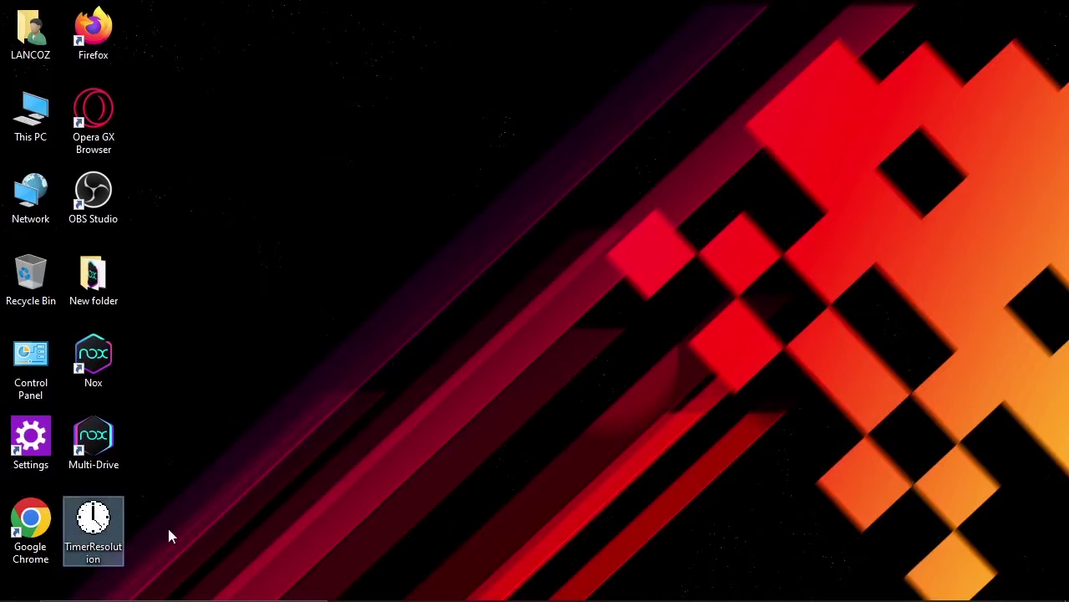
Run TimerResolution, set the timer resolution to Maximum and minimize its window.
double_click(111, 534)
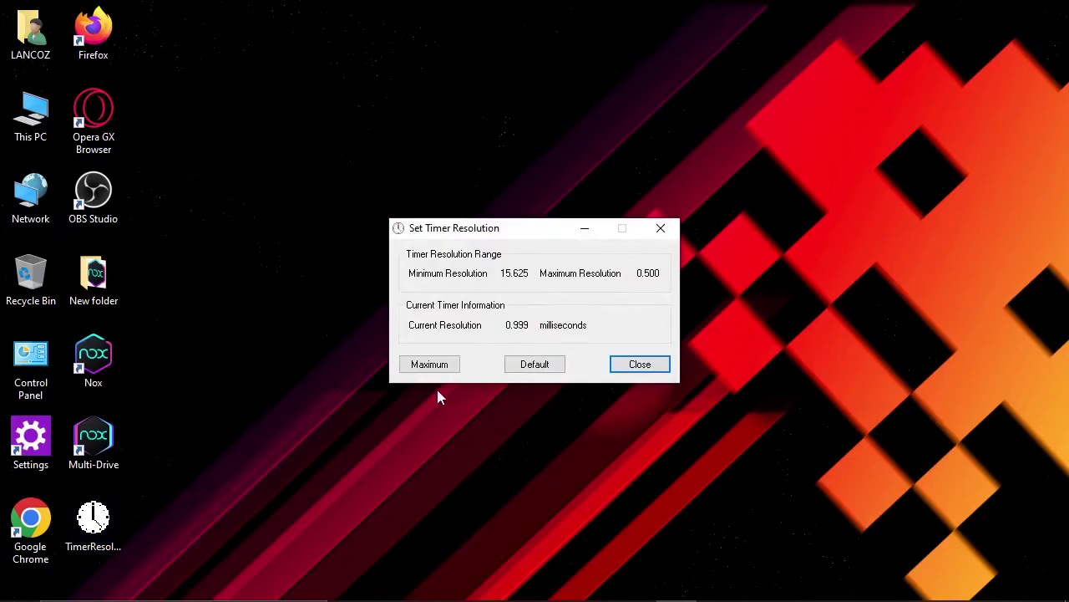
left_click(433, 365)
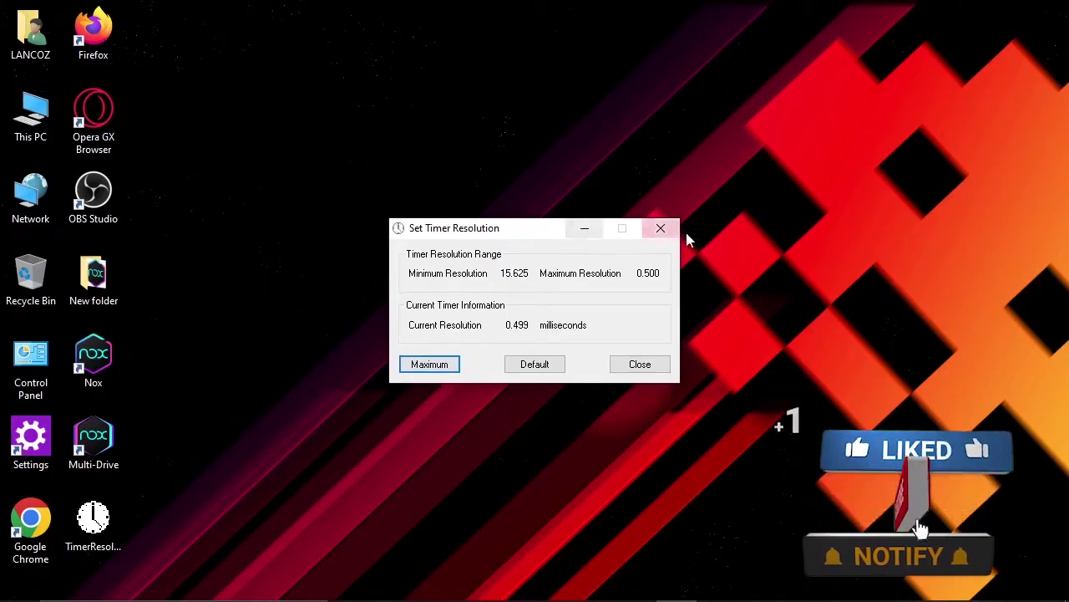
left_click(584, 228)
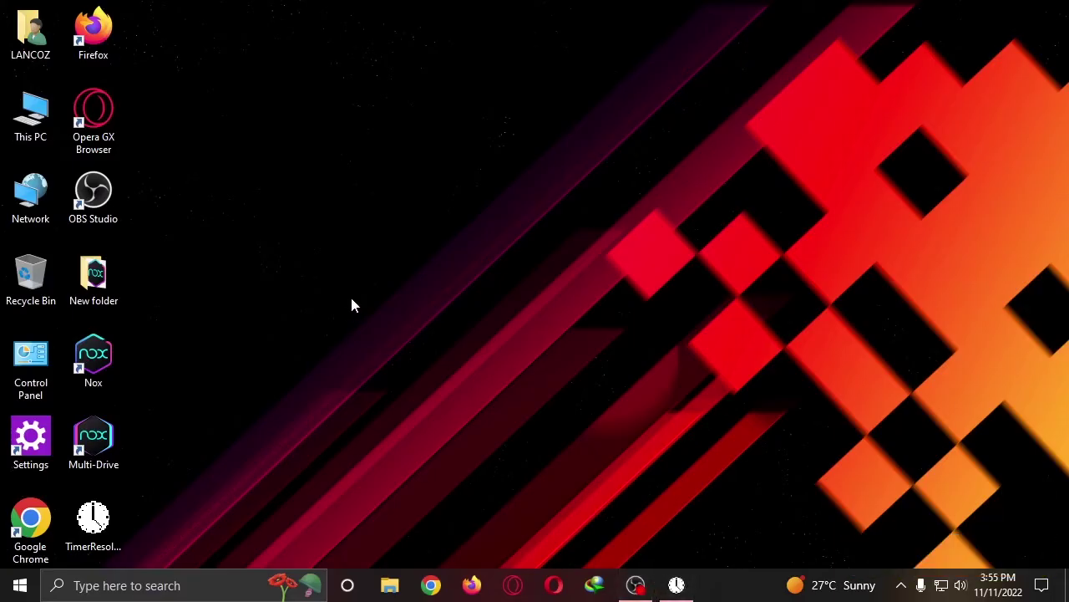
right_click(350, 172)
left_click(382, 242)
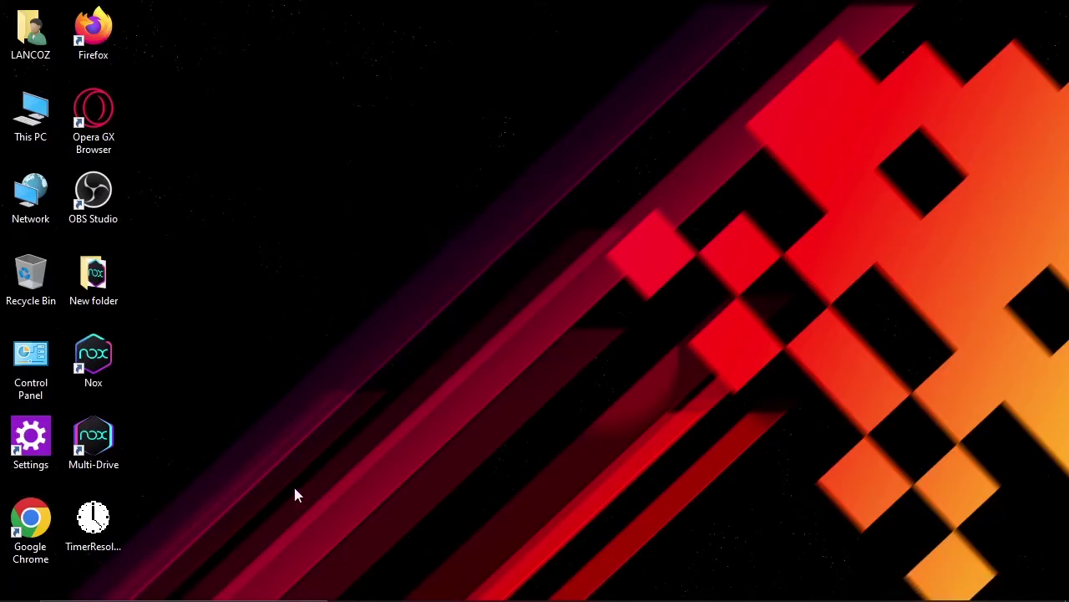
In the Nox shortcut's compatibility properties, enable Disable fullscreen optimizations and Run this program as an administrator.
left_click_drag(204, 465, 86, 360)
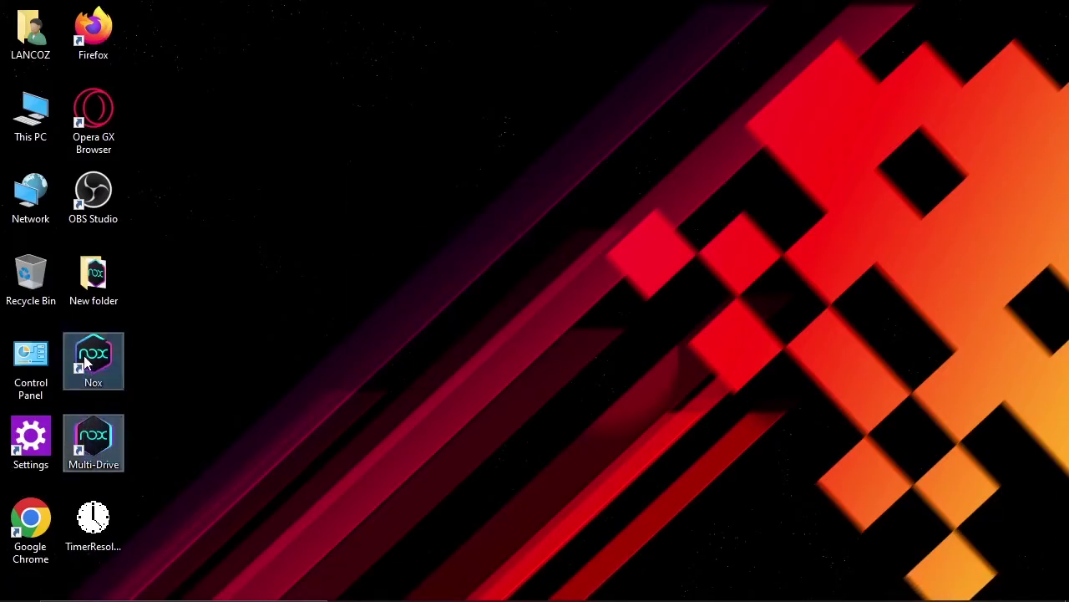
left_click(93, 360)
right_click(94, 361)
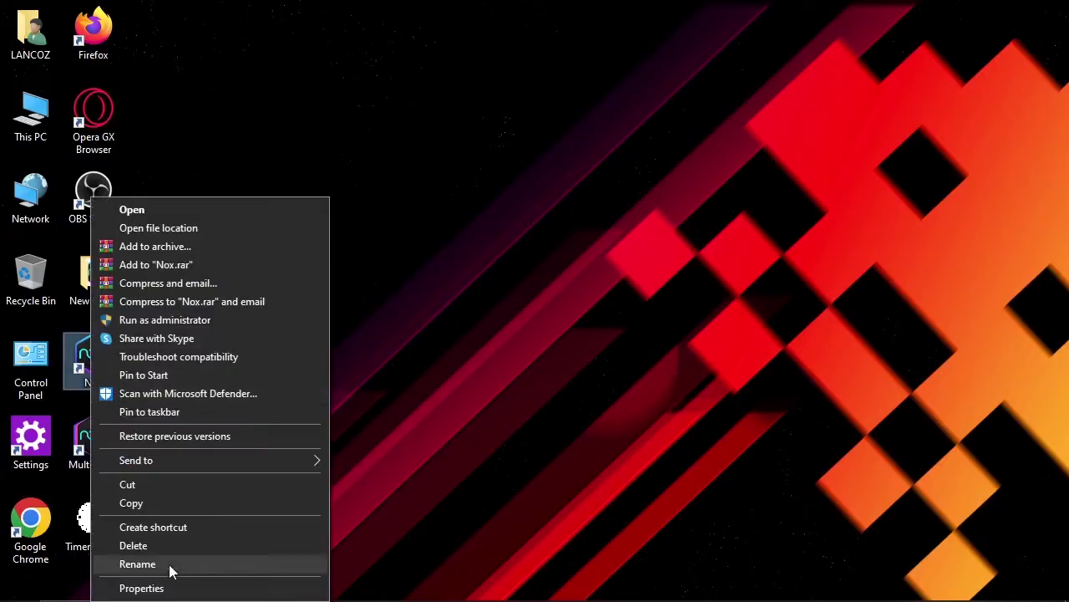
left_click(163, 589)
left_click(334, 196)
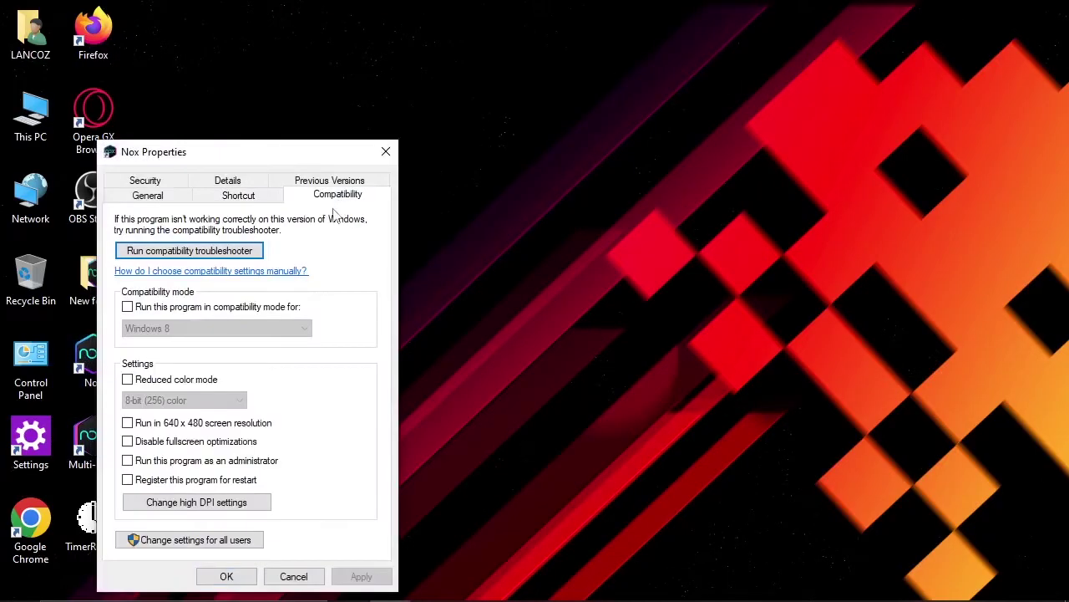
left_click(127, 441)
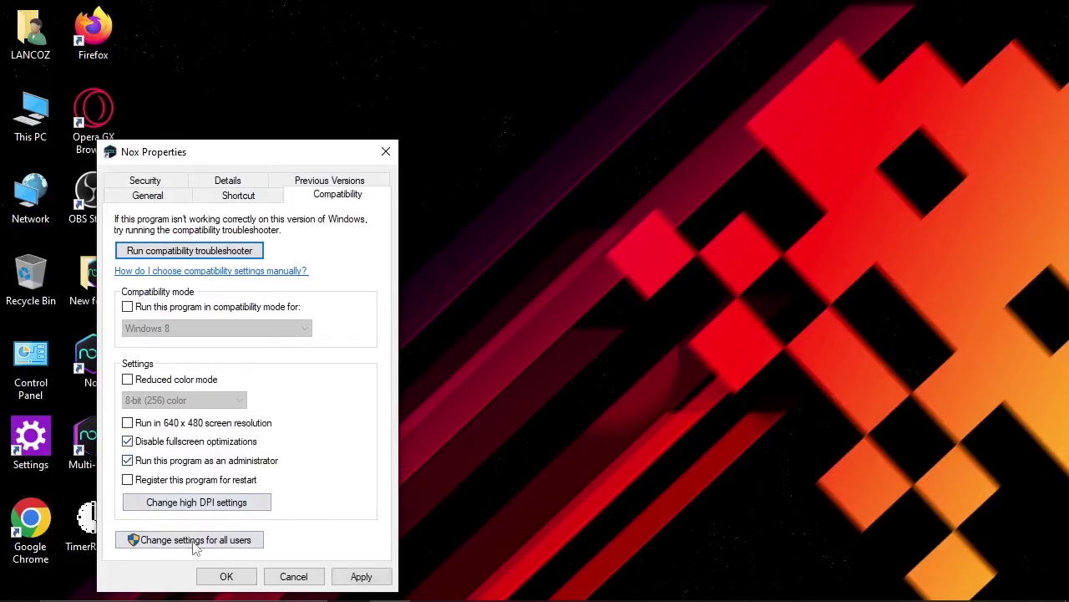
Override the Nox shortcut's high DPI scaling behavior with System (Enhanced), apply the properties and refresh the desktop.
left_click(200, 505)
left_click(177, 475)
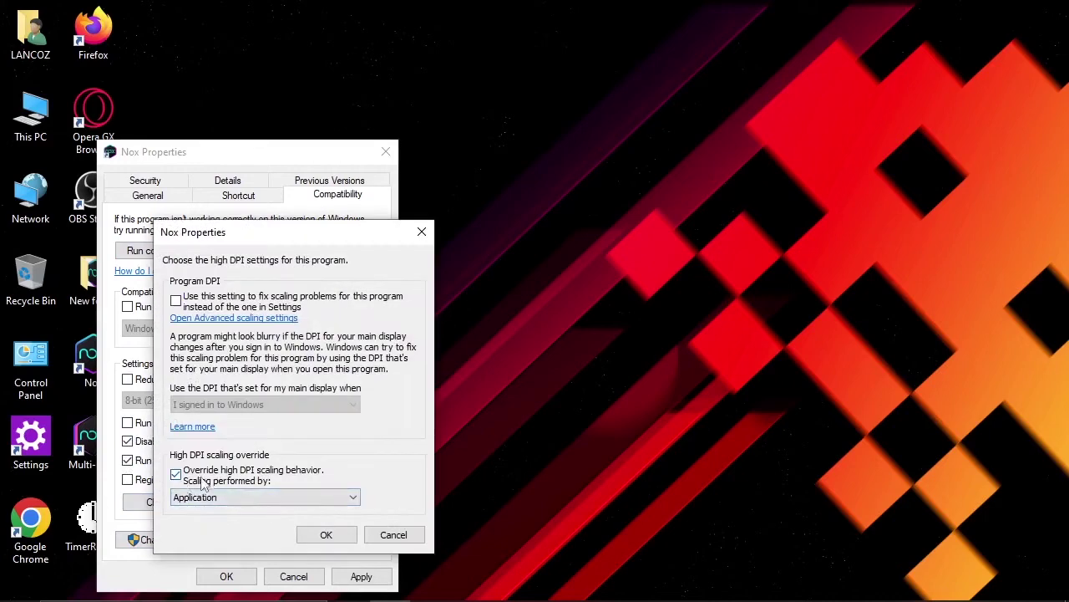
left_click(199, 499)
left_click(213, 528)
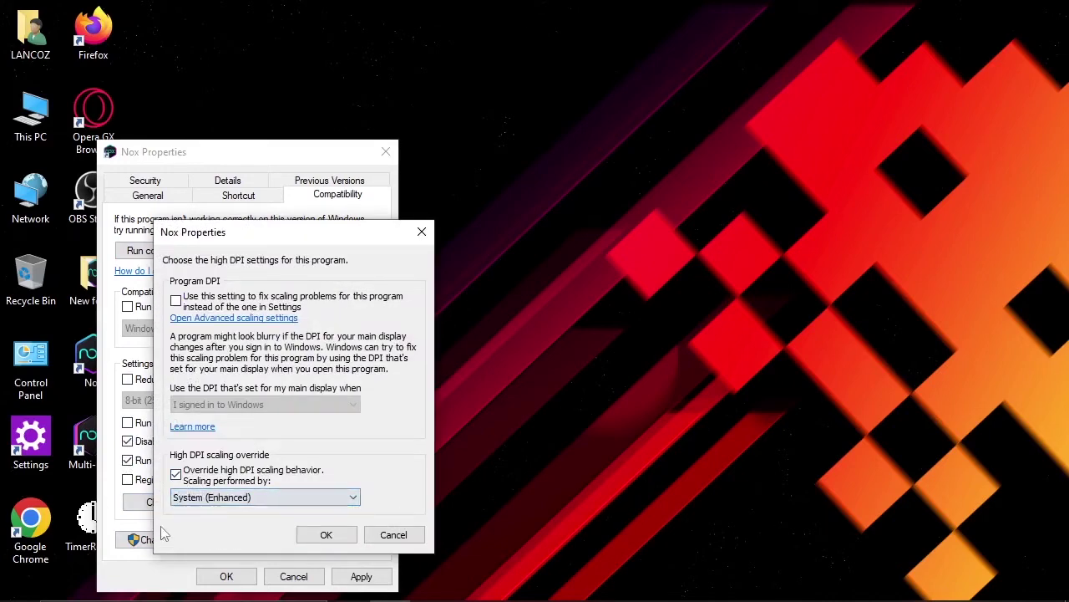
left_click(326, 535)
left_click(334, 578)
left_click(225, 576)
right_click(369, 80)
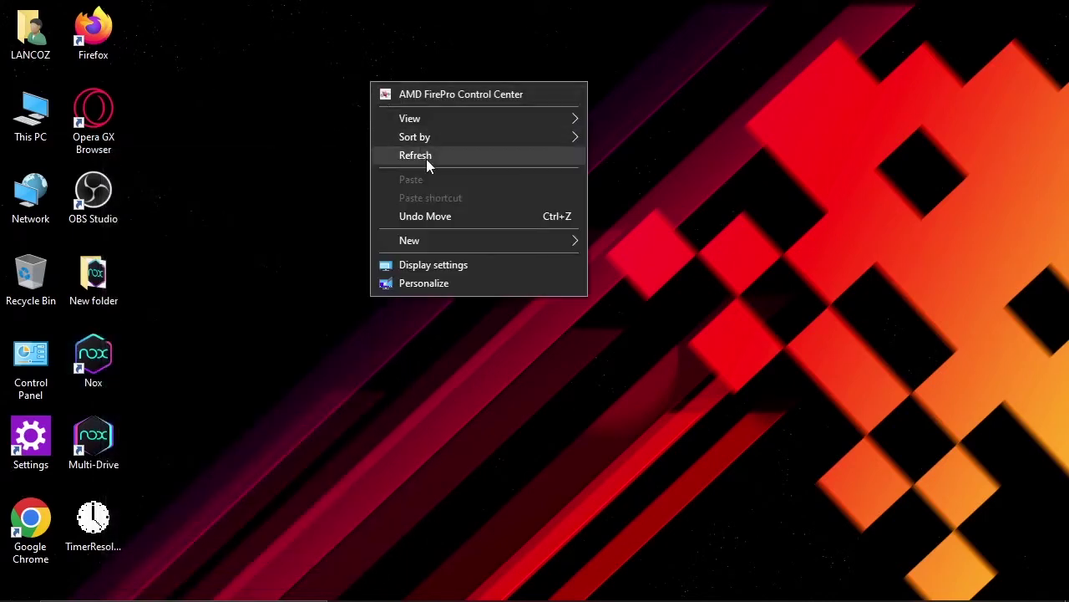
left_click(426, 161)
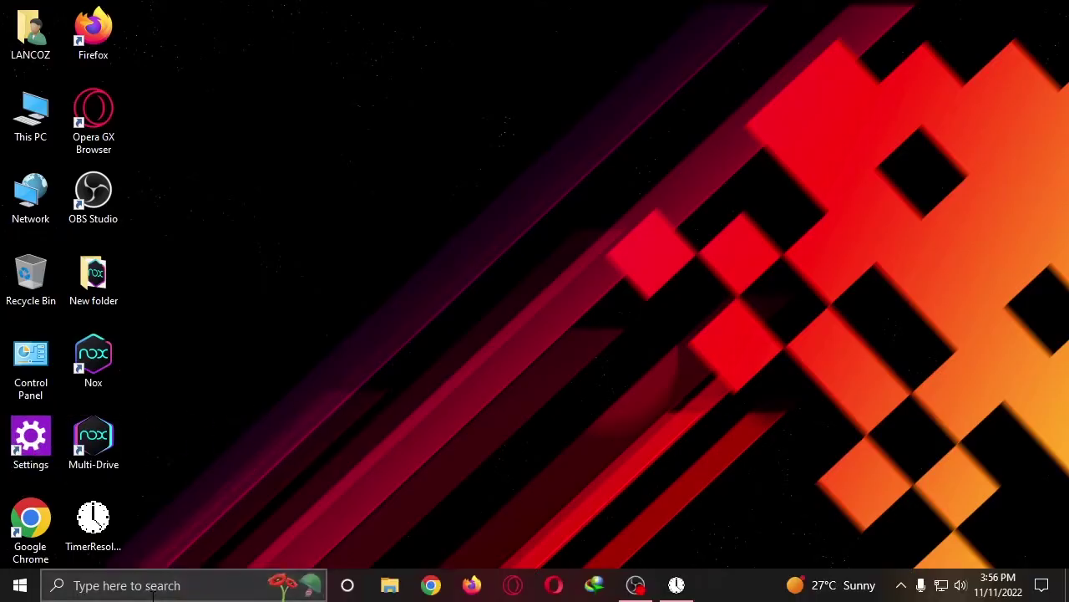
Open the Windows Graphics settings and add the desktop's Nox shortcut to the graphics performance preference list.
left_click(153, 589)
type("graphi")
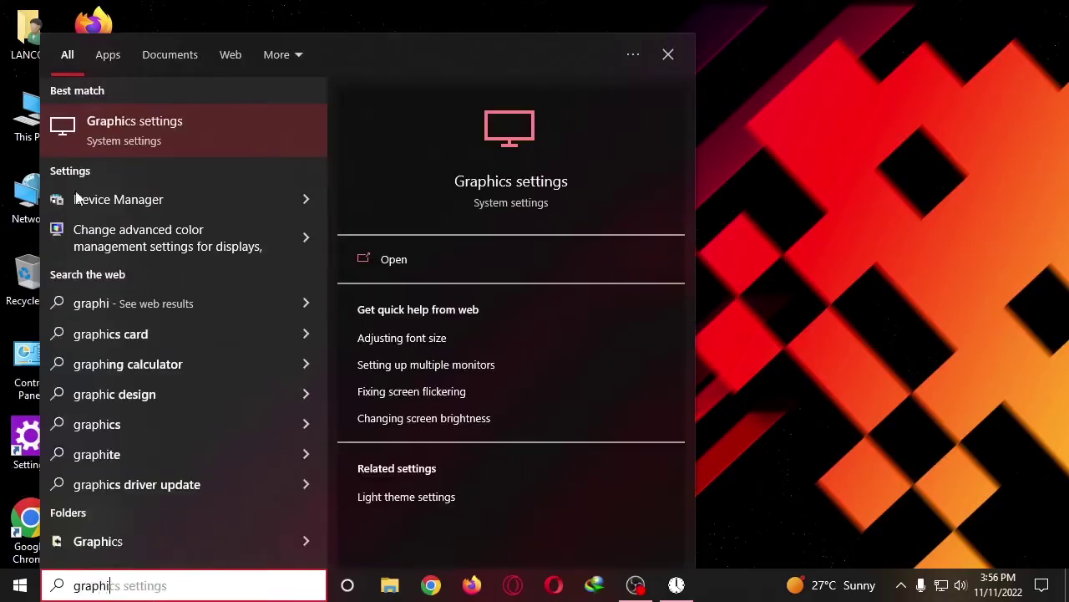
left_click(145, 149)
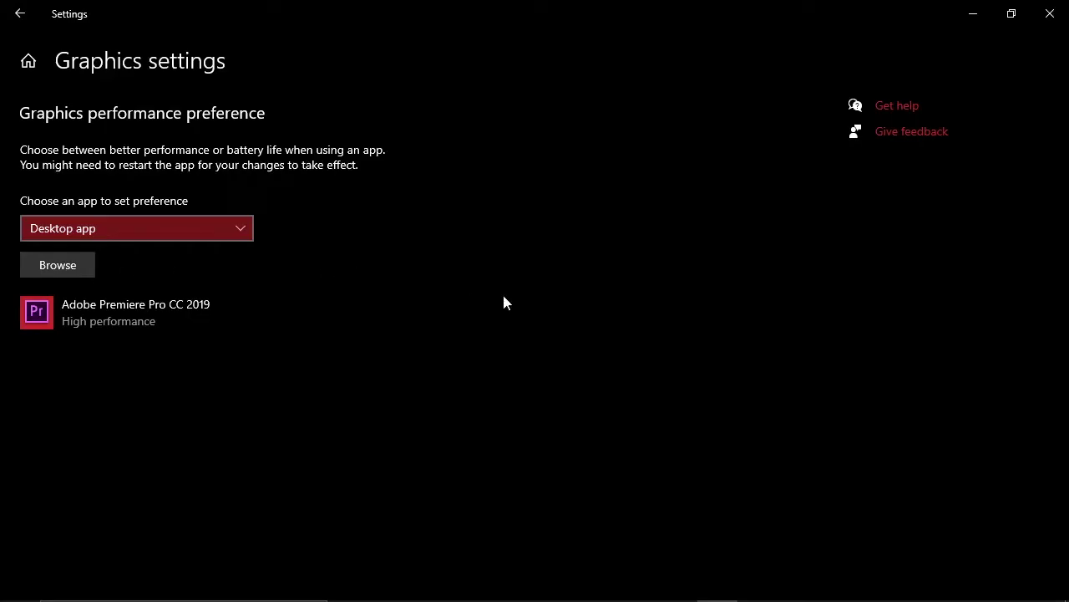
left_click(58, 265)
left_click(55, 267)
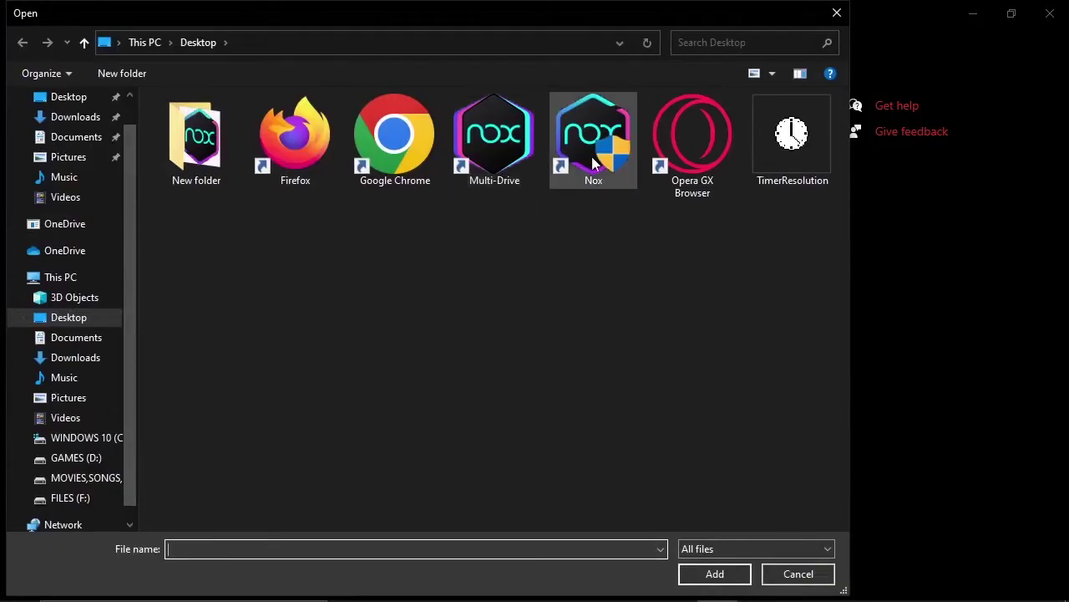
left_click(68, 318)
left_click(593, 138)
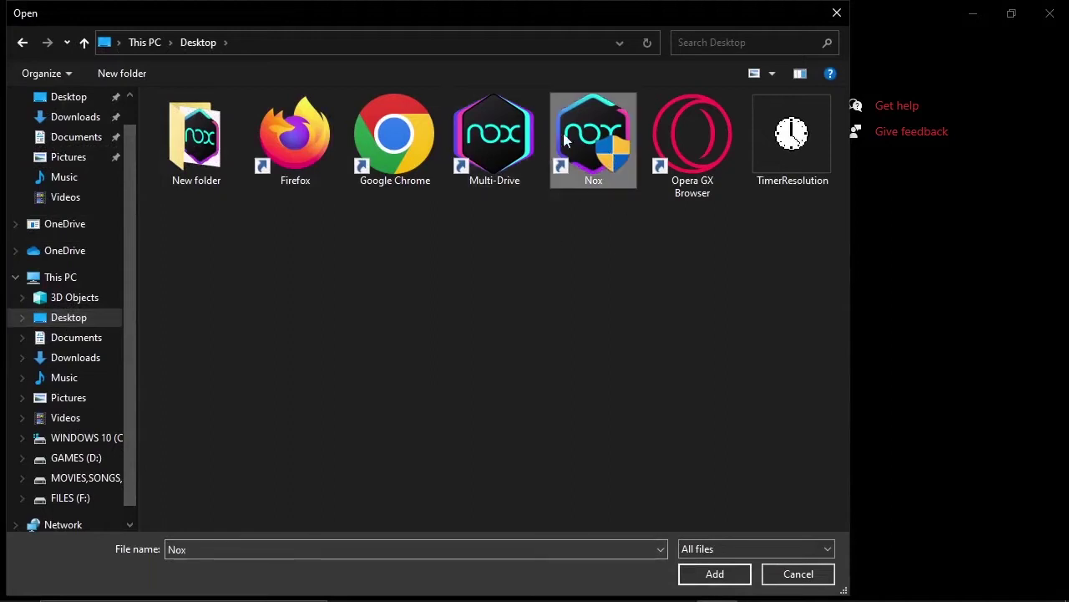
left_click(712, 574)
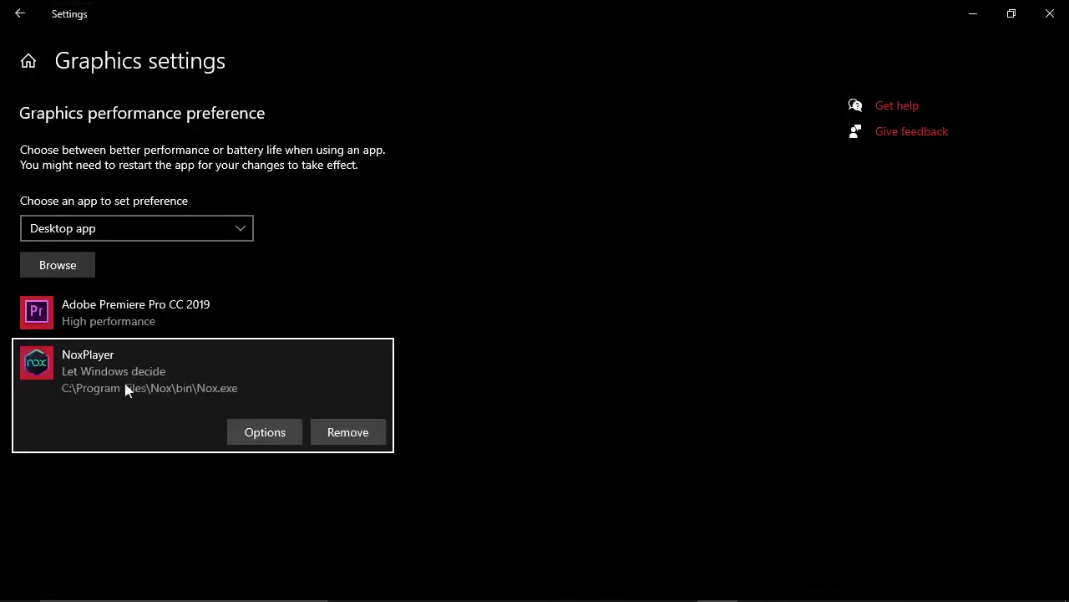
Set NoxPlayer's graphics preference to High performance, save it, close Settings and refresh the desktop.
left_click(255, 438)
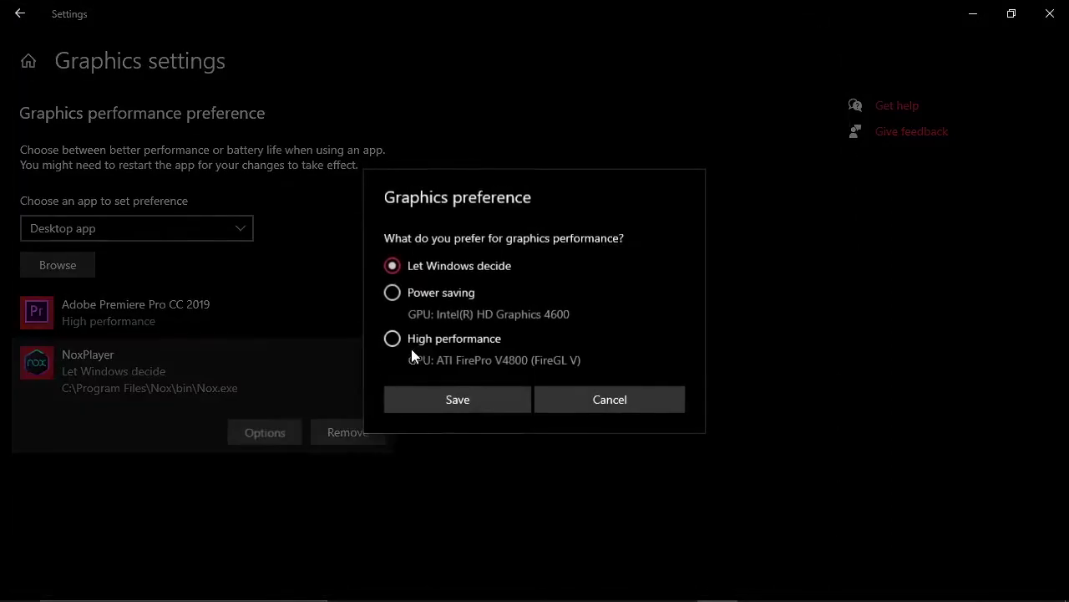
left_click(417, 341)
left_click(457, 399)
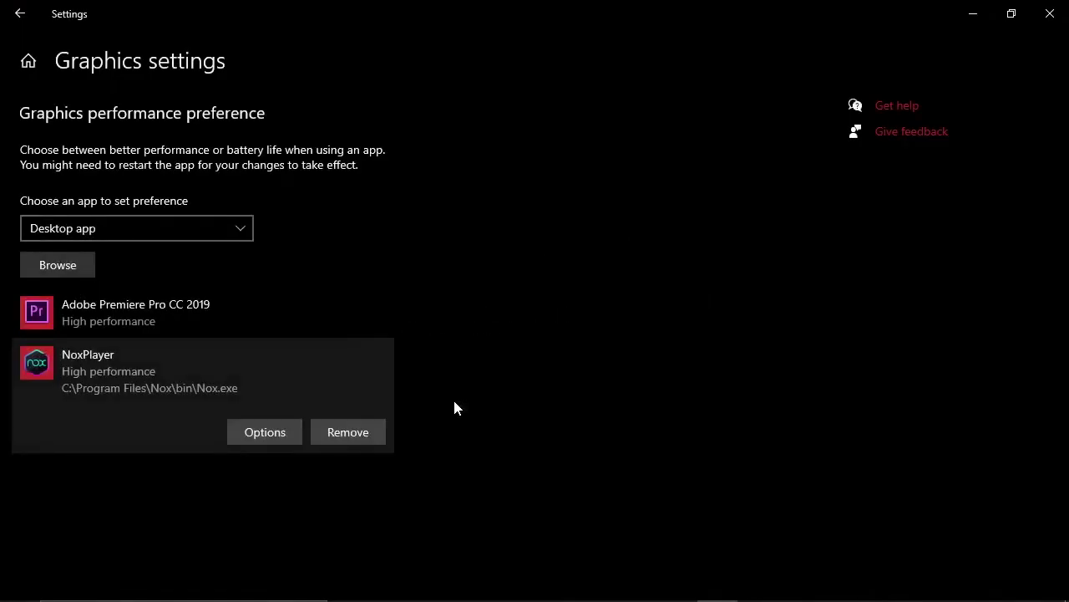
left_click(1050, 13)
right_click(431, 104)
left_click(478, 179)
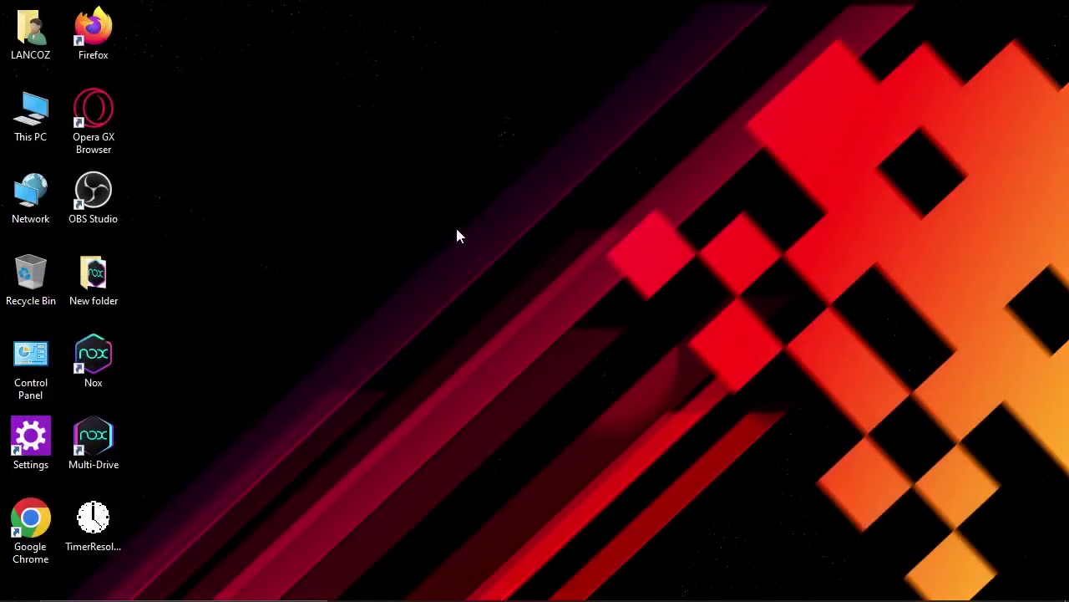
Launch NoxPlayer from the Nox desktop shortcut and open its system settings.
left_click_drag(208, 466, 95, 360)
left_click(176, 370)
right_click(92, 360)
left_click(142, 208)
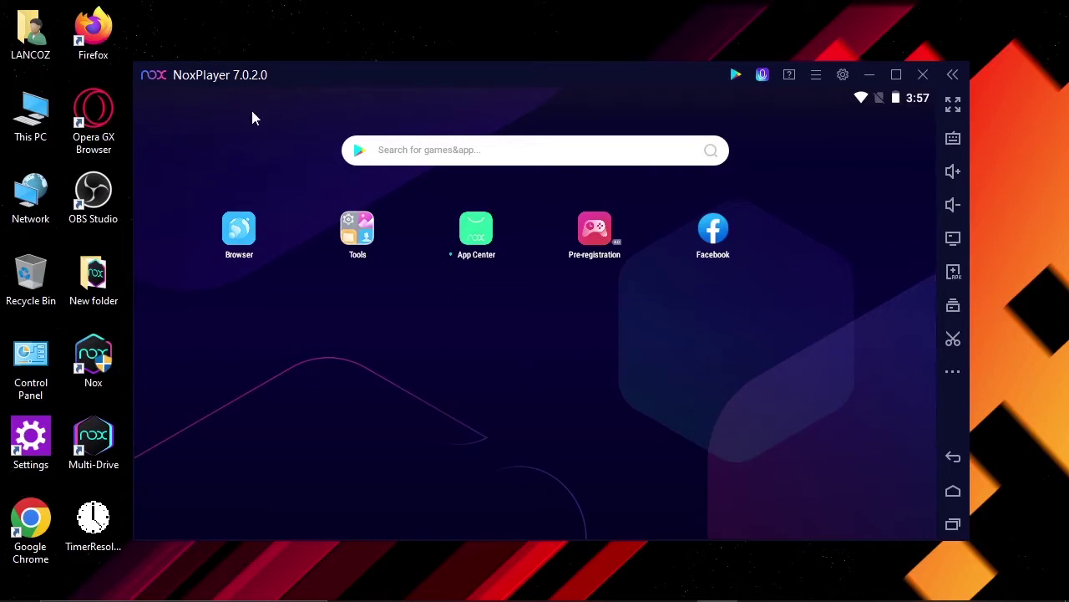
left_click(843, 77)
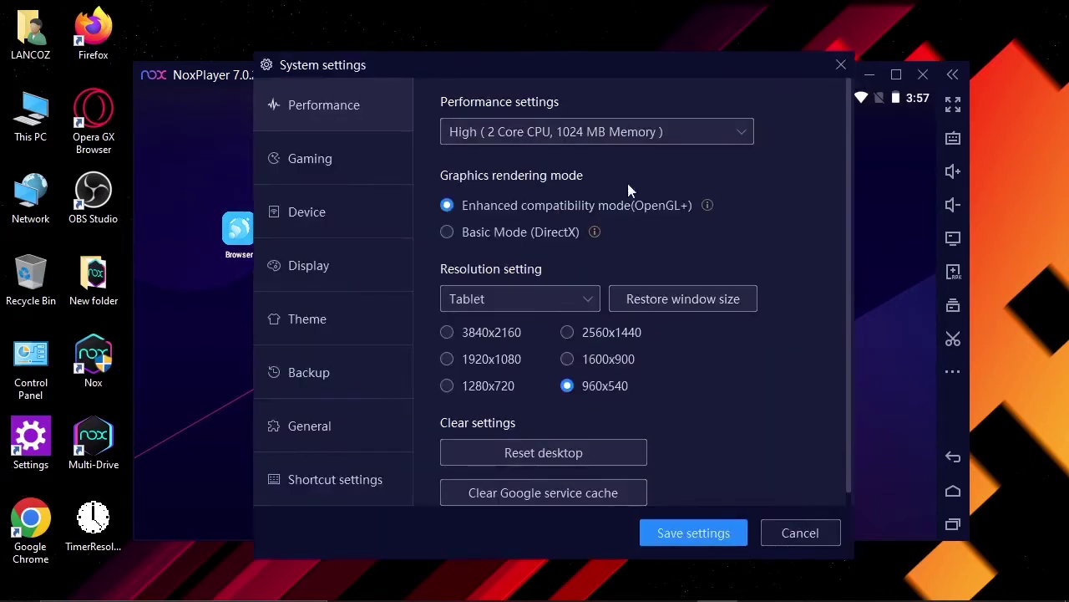
Try the Low, Middle and High presets for the emulator's performance settings.
left_click(603, 133)
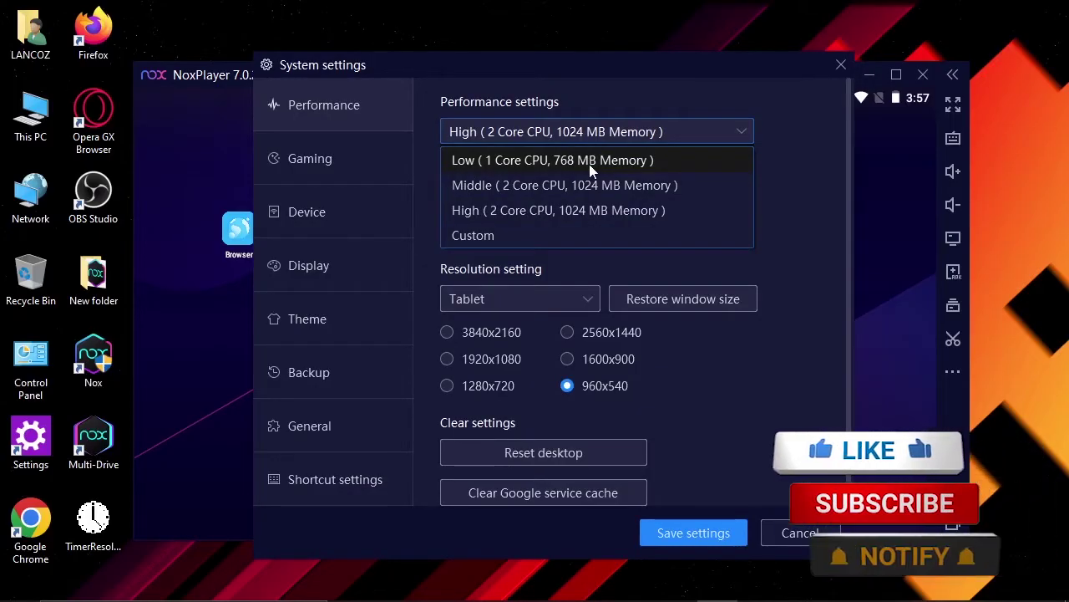
left_click(539, 162)
left_click(547, 131)
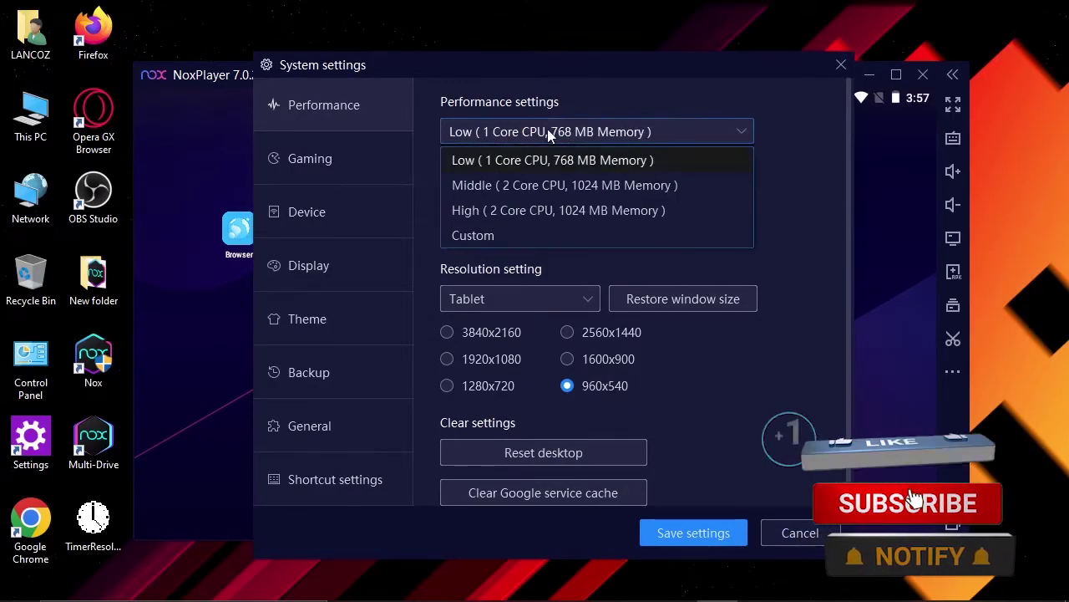
left_click(519, 183)
left_click(519, 133)
left_click(498, 209)
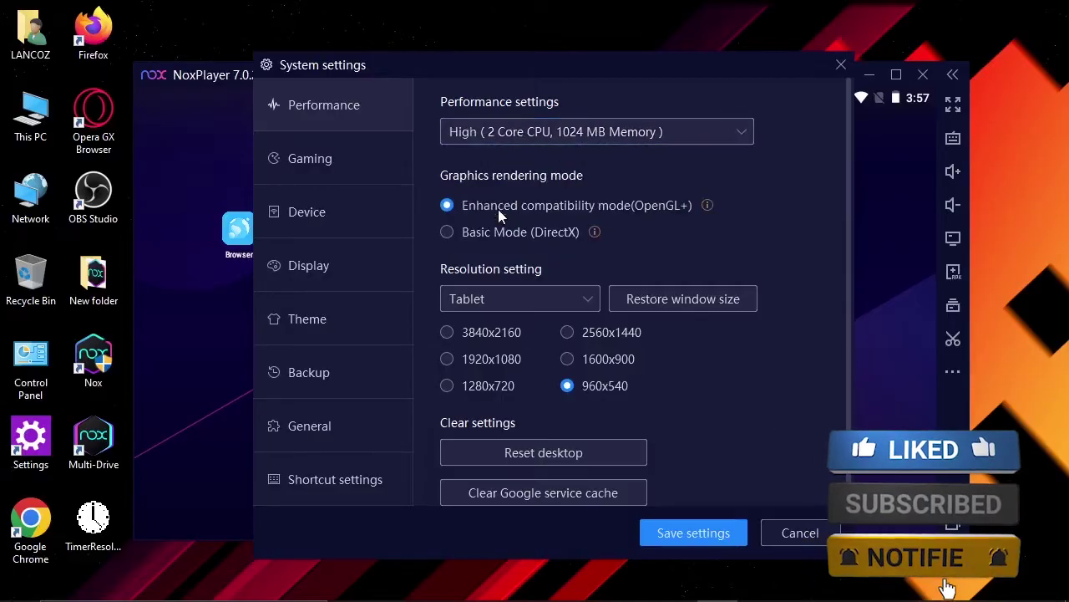
left_click(518, 138)
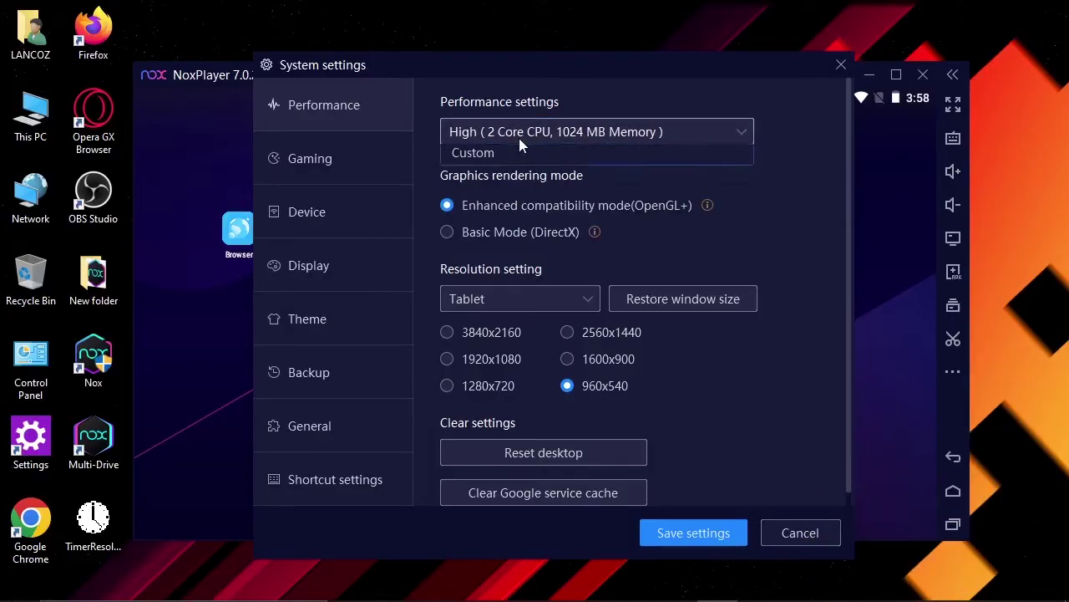
left_click(518, 212)
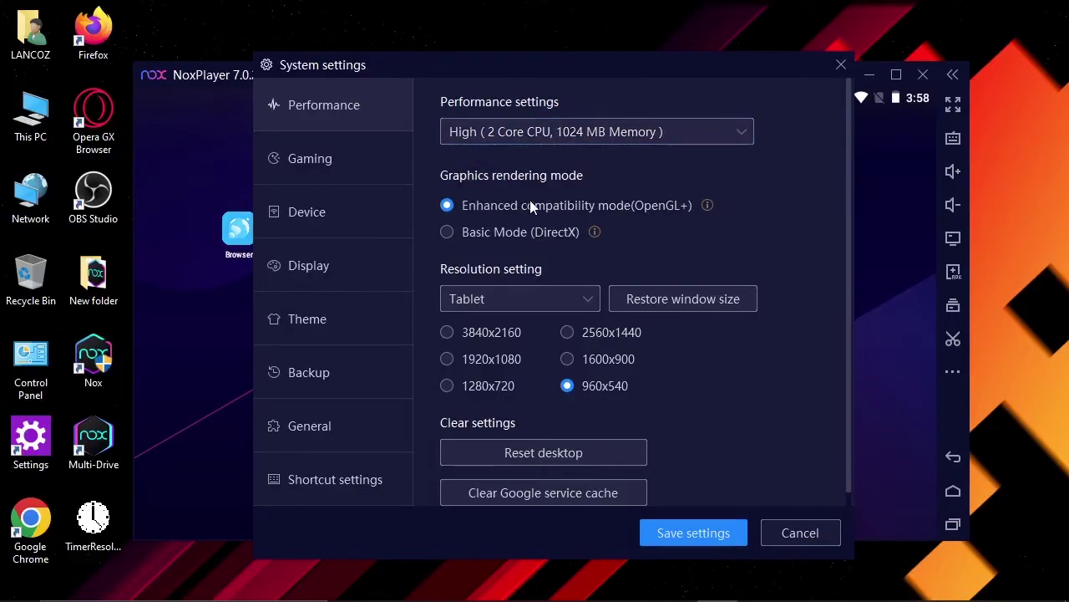
Switch the performance settings to Custom and set the memory to 1500 MB.
left_click(558, 137)
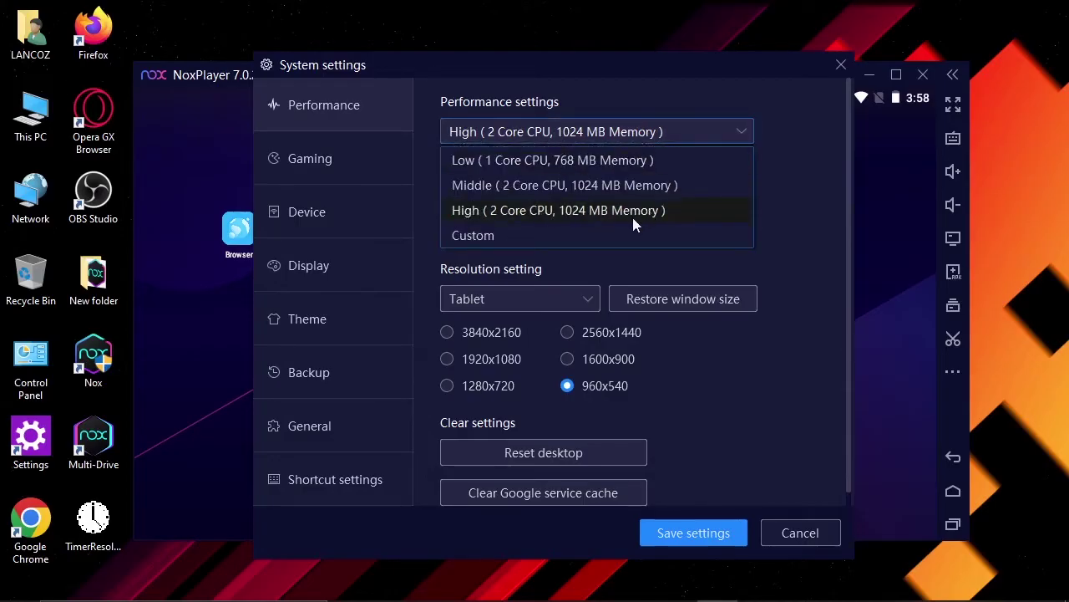
left_click(495, 237)
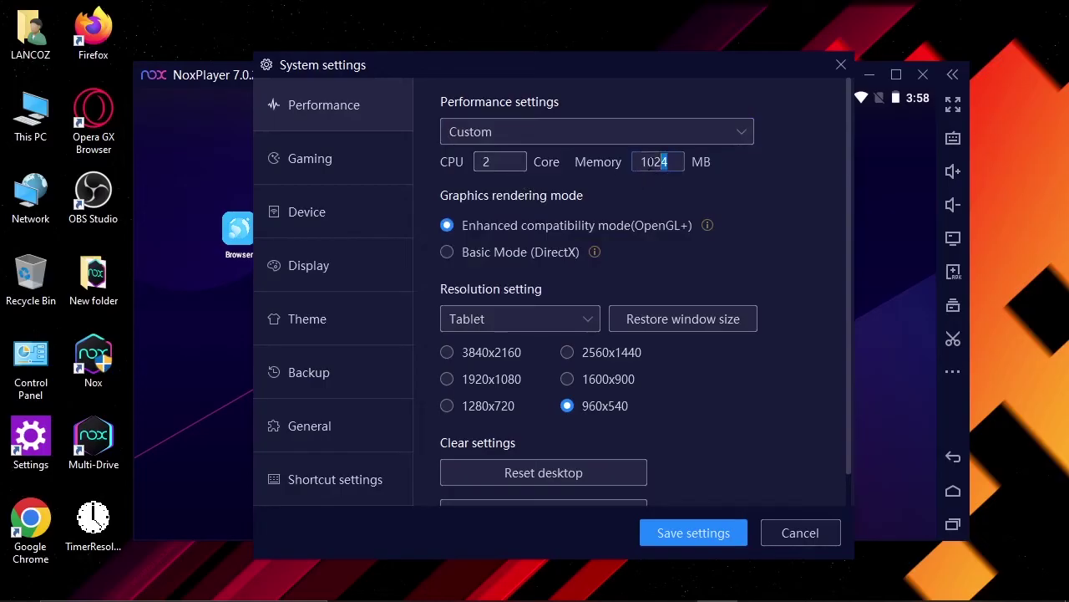
left_click_drag(661, 162, 609, 167)
type("1500")
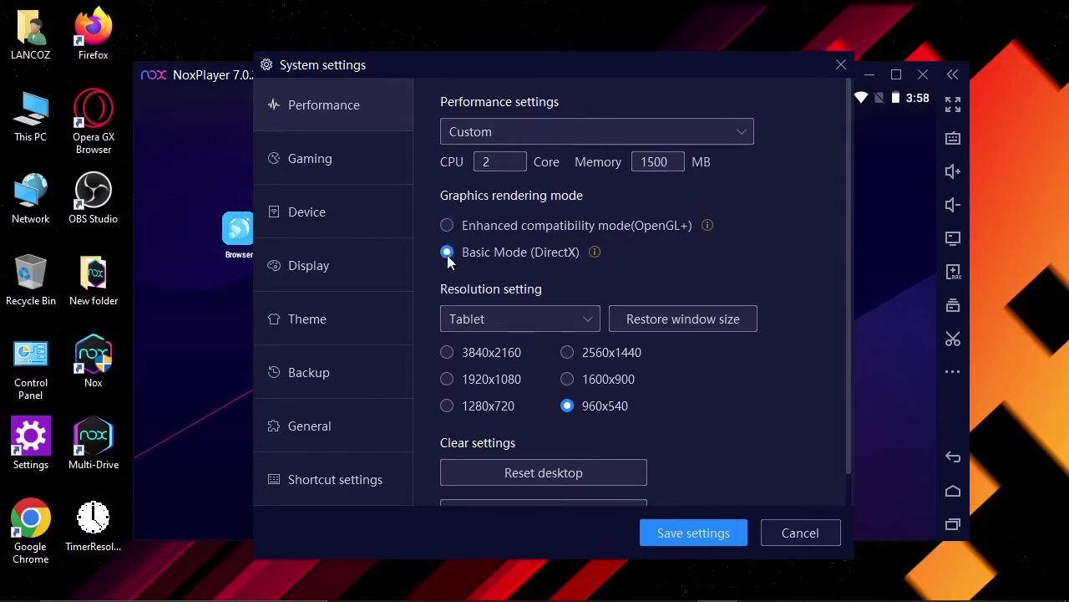
Toggle between the graphics rendering modes and select Enhanced compatibility mode (OpenGL+).
scroll(538, 264, "down", 1)
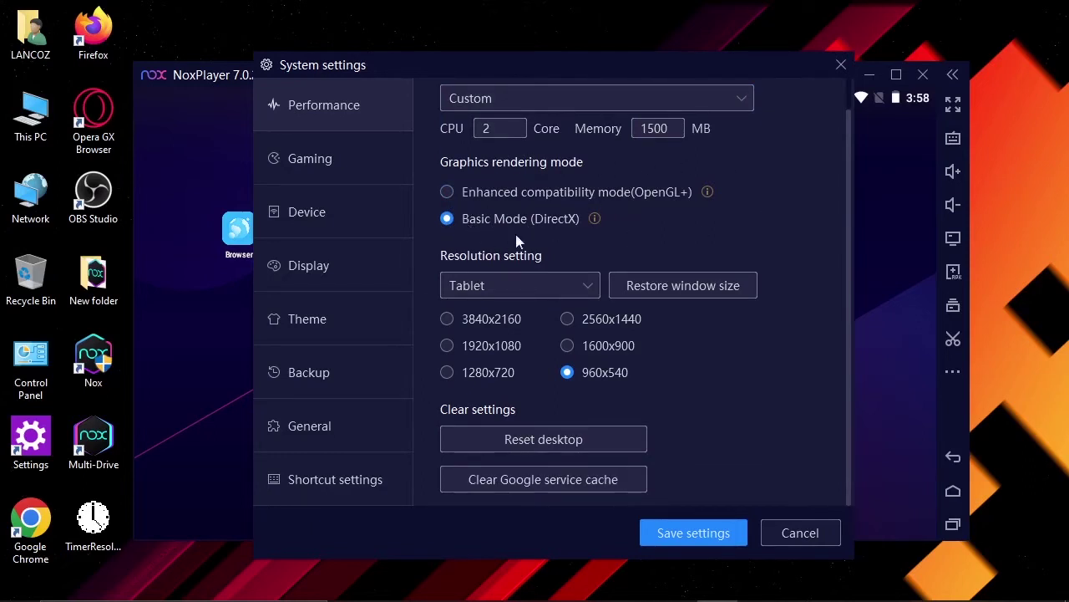
left_click(452, 193)
left_click(461, 218)
left_click(463, 191)
scroll(797, 215, "up", 1)
scroll(797, 215, "down", 1)
Look over the gaming settings, and set the device's default mobile phone model to Asus ROG 2.
left_click(296, 146)
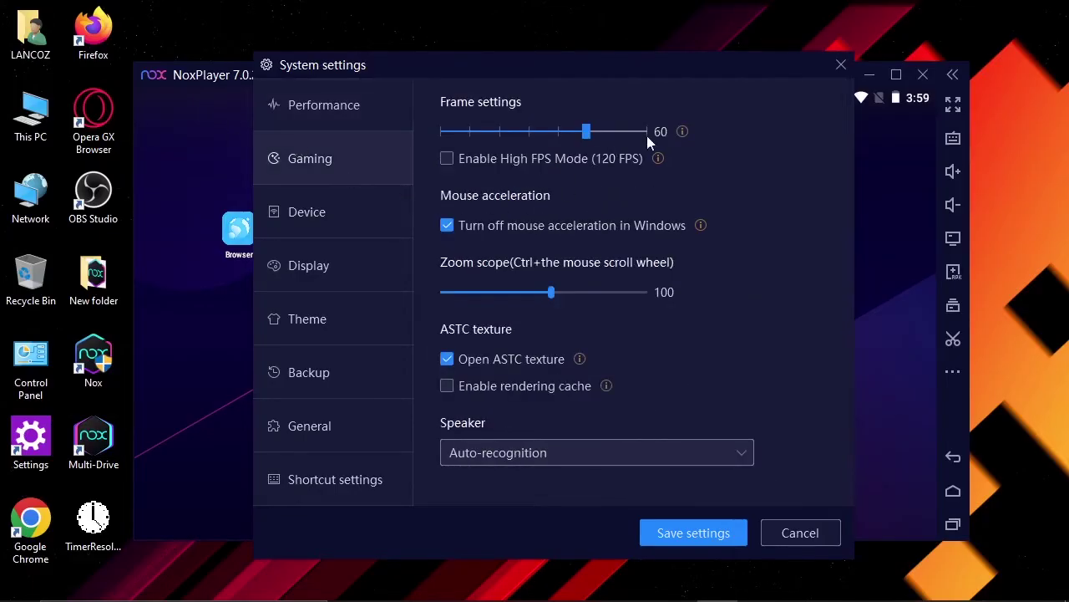
left_click(332, 216)
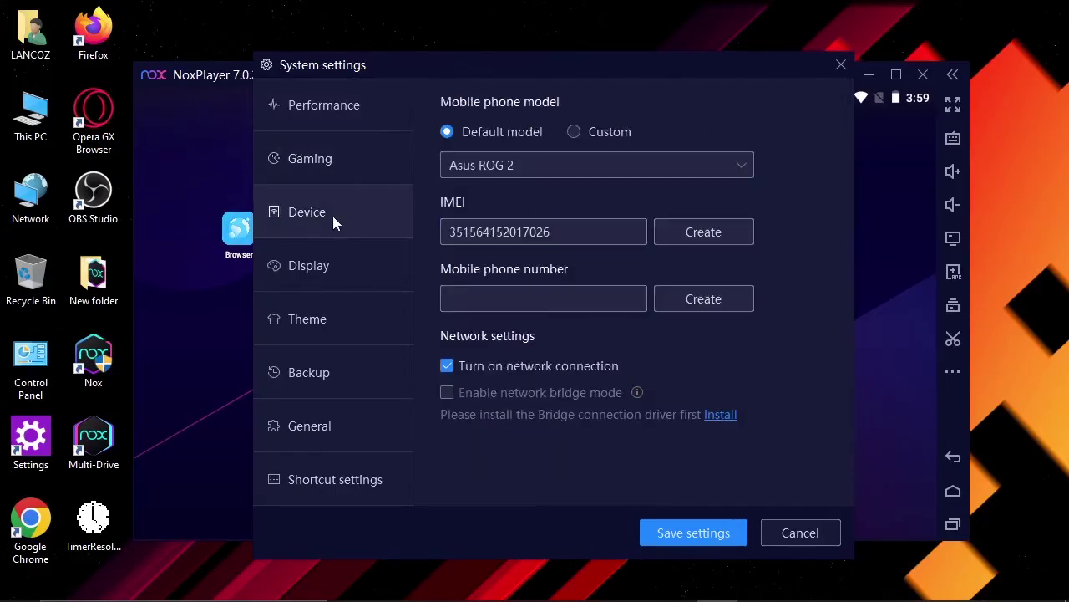
left_click(508, 168)
left_click(491, 376)
left_click(496, 170)
left_click(506, 218)
left_click(498, 170)
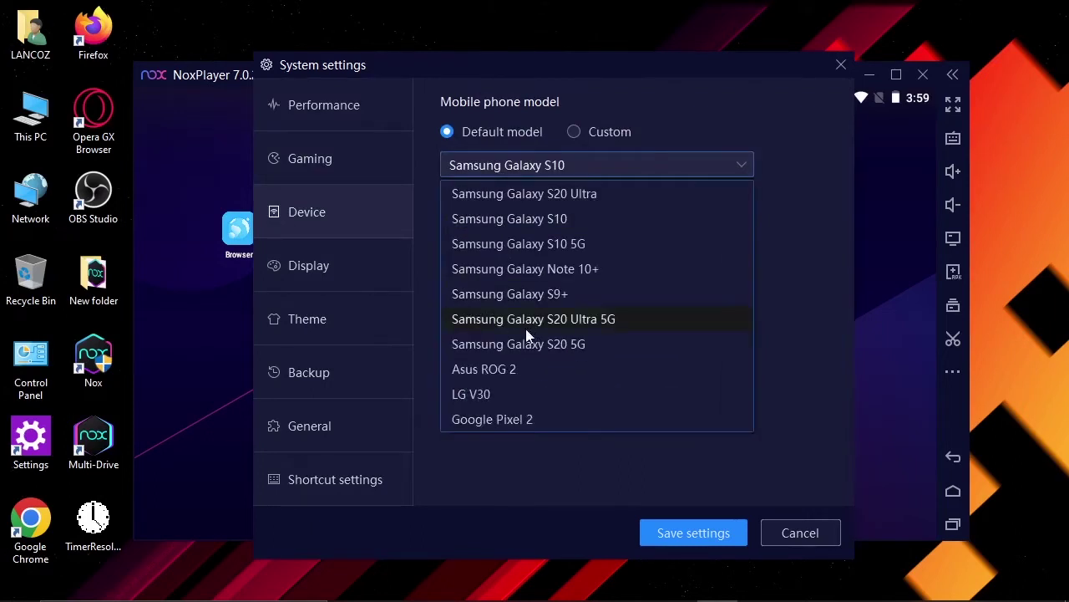
left_click(496, 371)
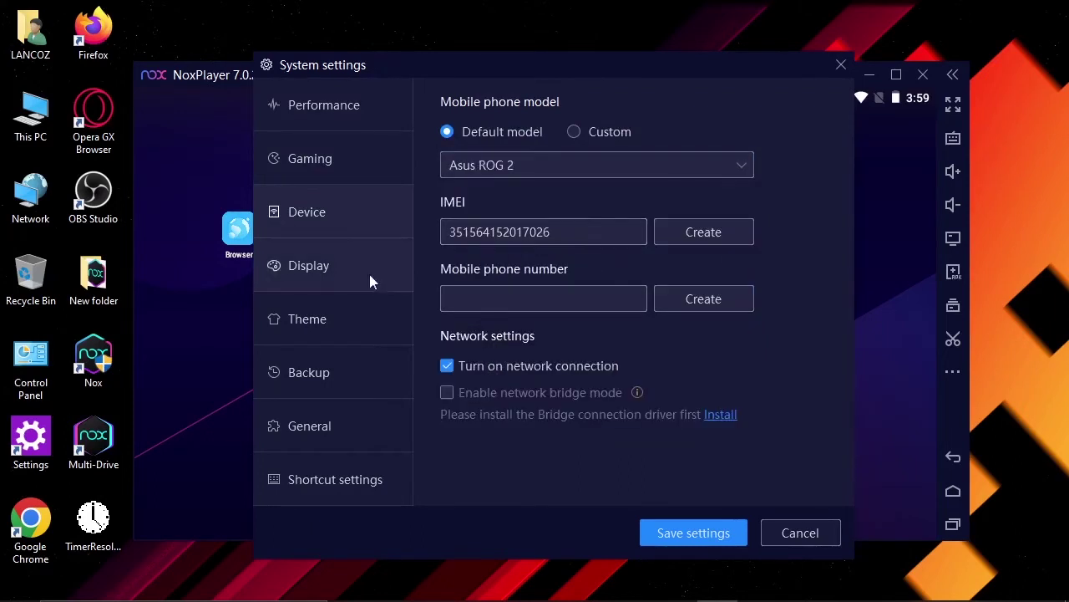
Look through the display, theme, backup, general and shortcut settings, and save the system settings.
left_click(327, 264)
left_click(351, 316)
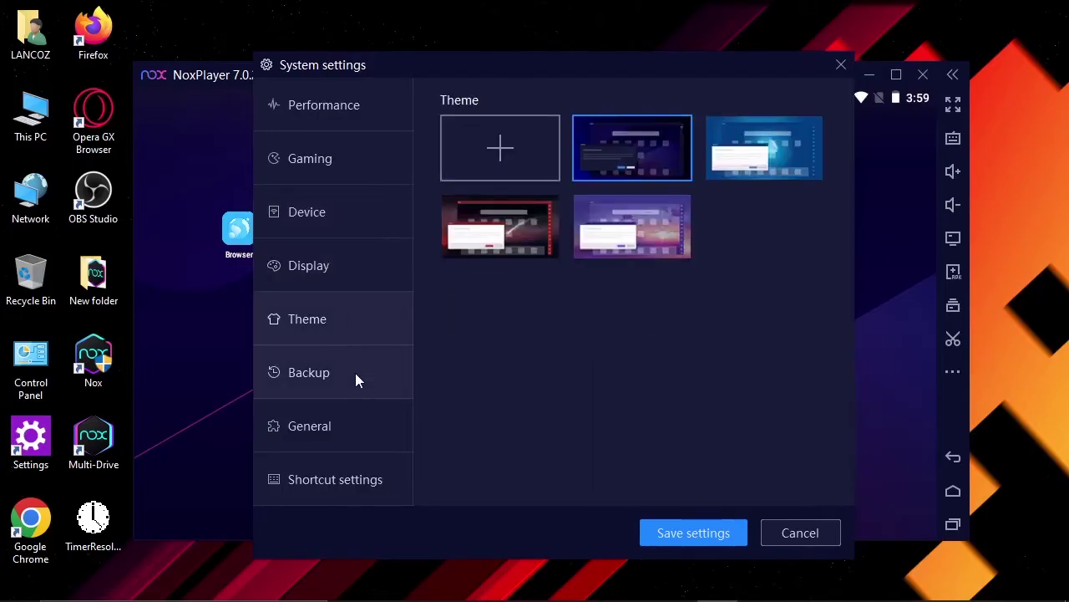
left_click(356, 372)
left_click(361, 425)
left_click(349, 482)
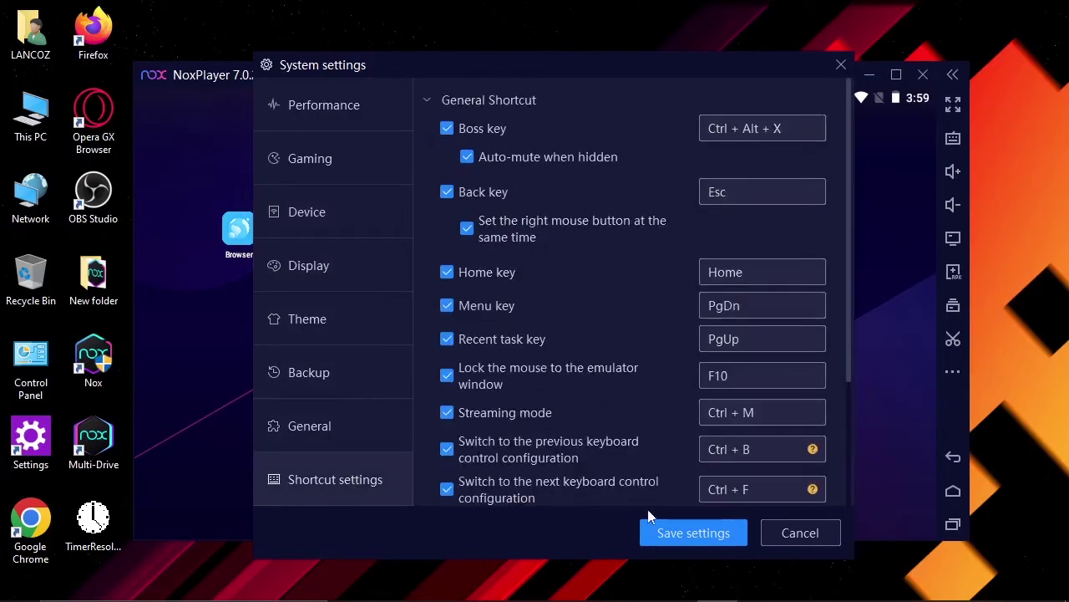
left_click(702, 533)
left_click(609, 360)
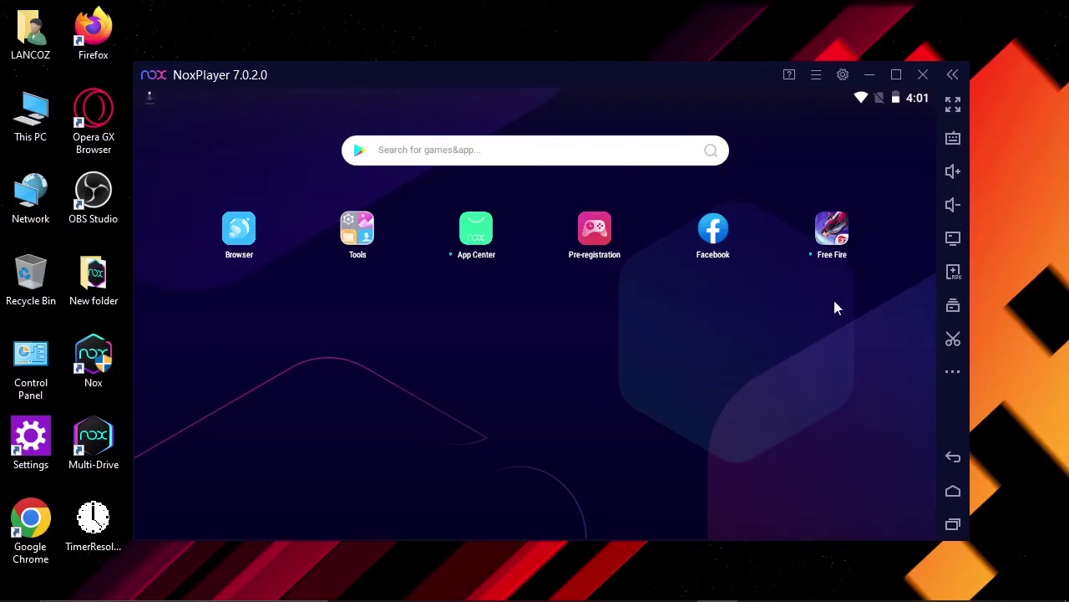
Launch Free Fire and bring back the hidden mouse pointer by leaving shooting mode.
left_click(833, 233)
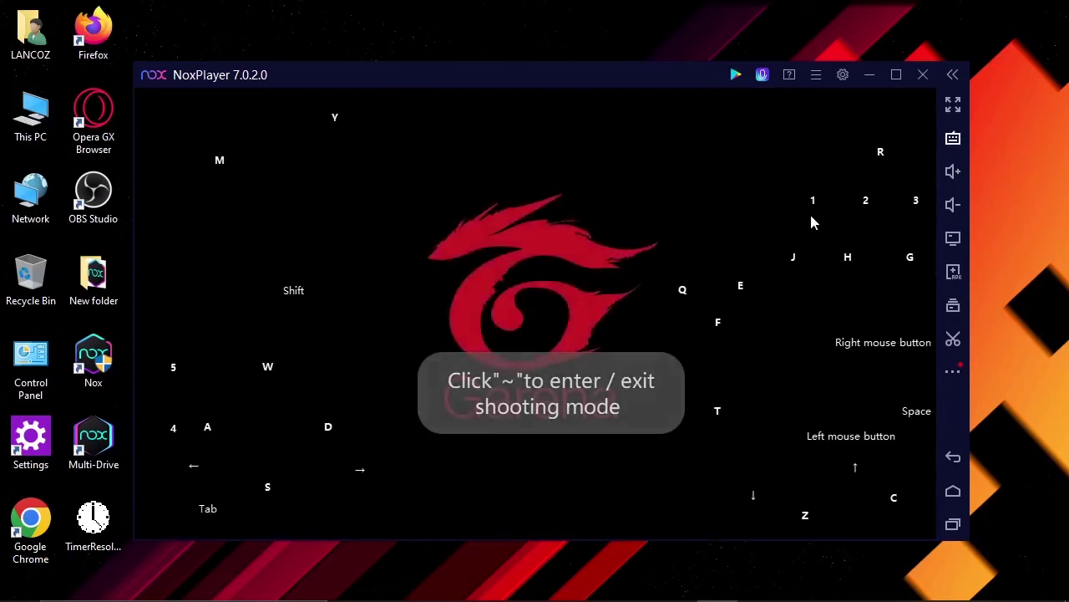
right_click(457, 329)
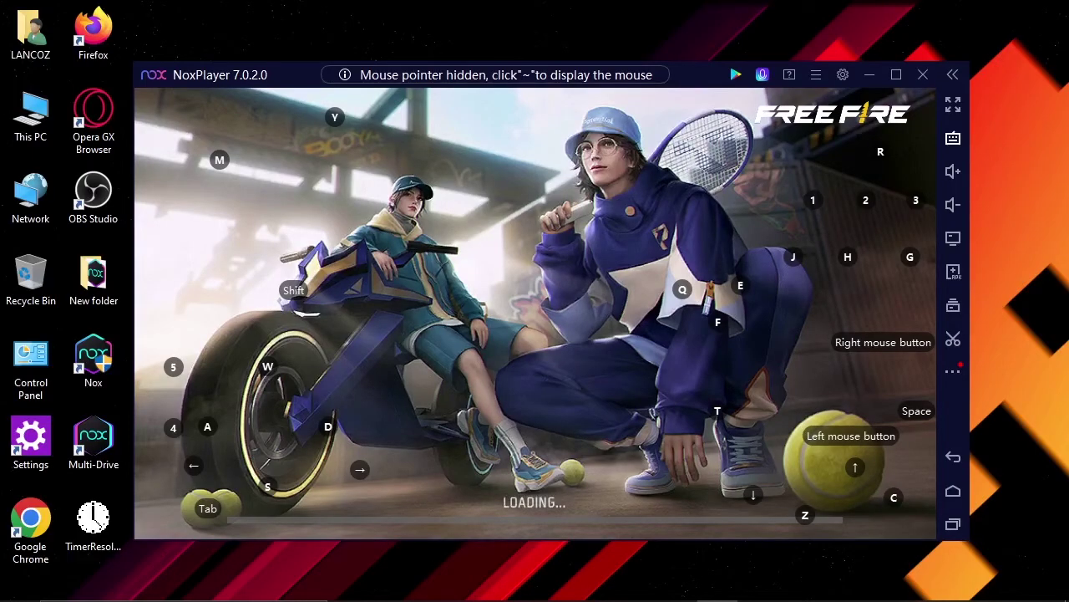
key("grave")
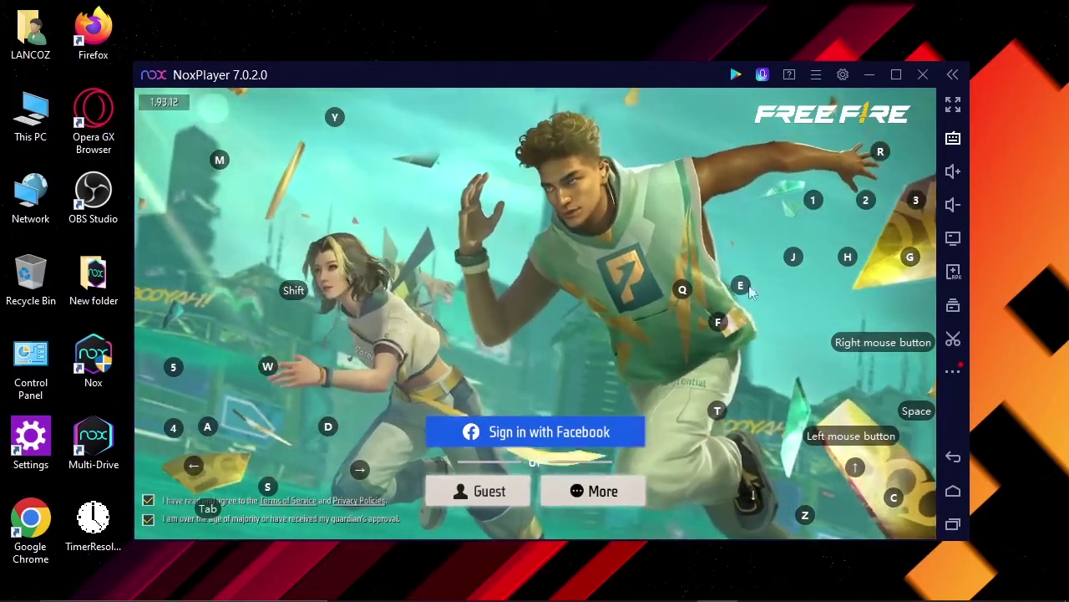
Lower the keyboard mapping's opacity to its minimum for Free Fire and save the mapping.
left_click(953, 139)
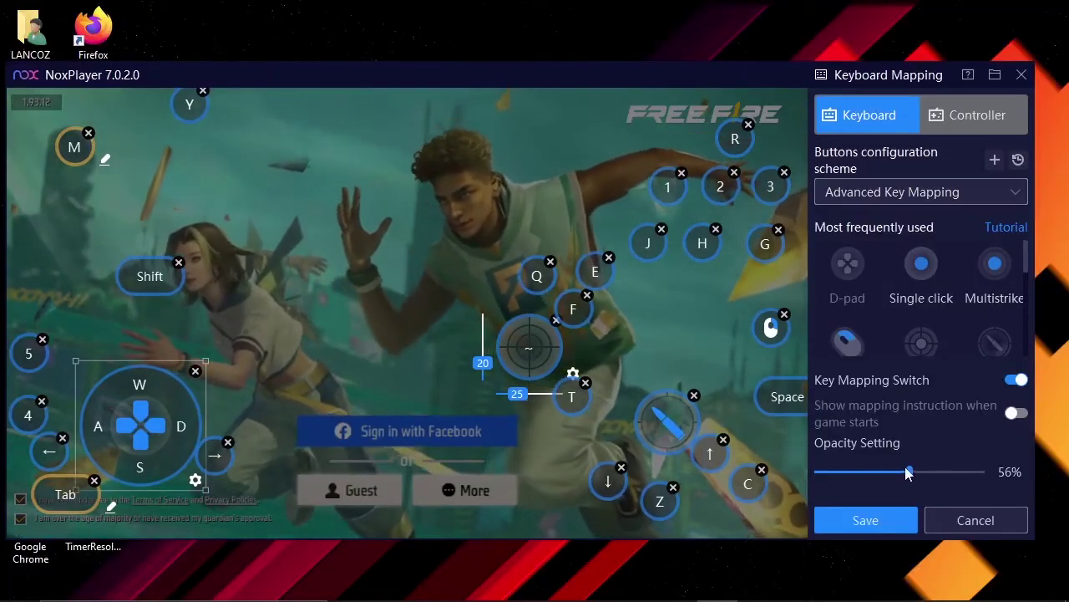
left_click_drag(909, 472, 814, 473)
left_click(855, 520)
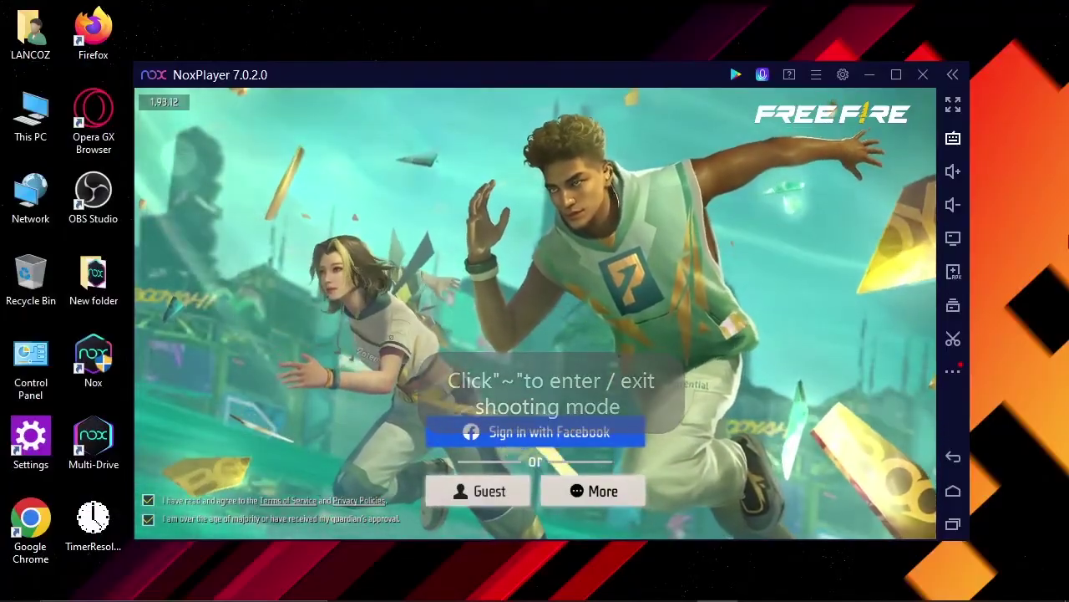
Check the additional sign-in options and close them, and set the graphics in Free Fire's display settings to Smooth.
left_click(595, 492)
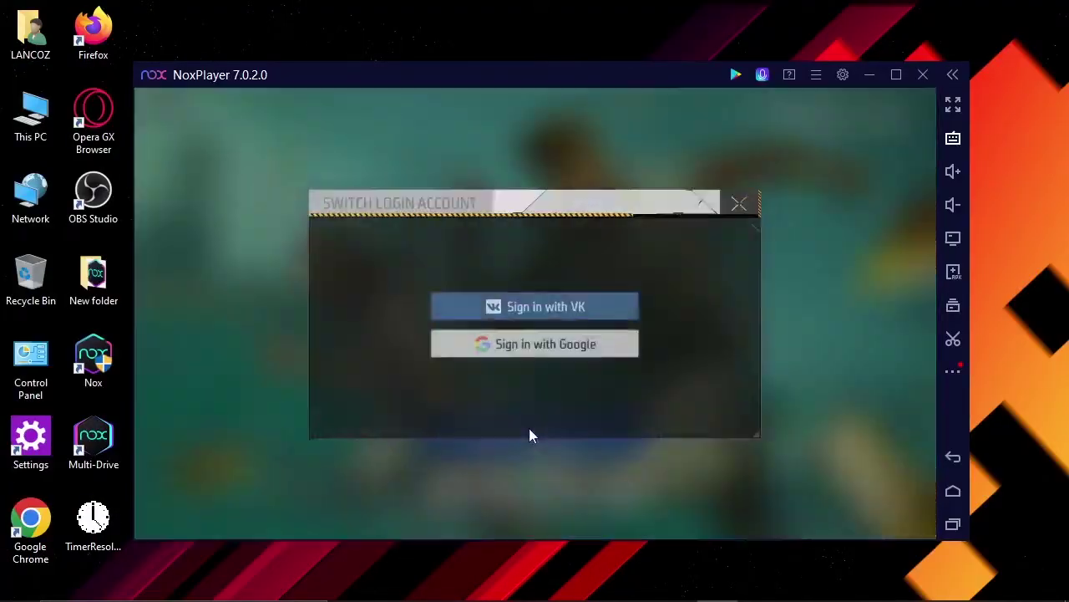
left_click(768, 190)
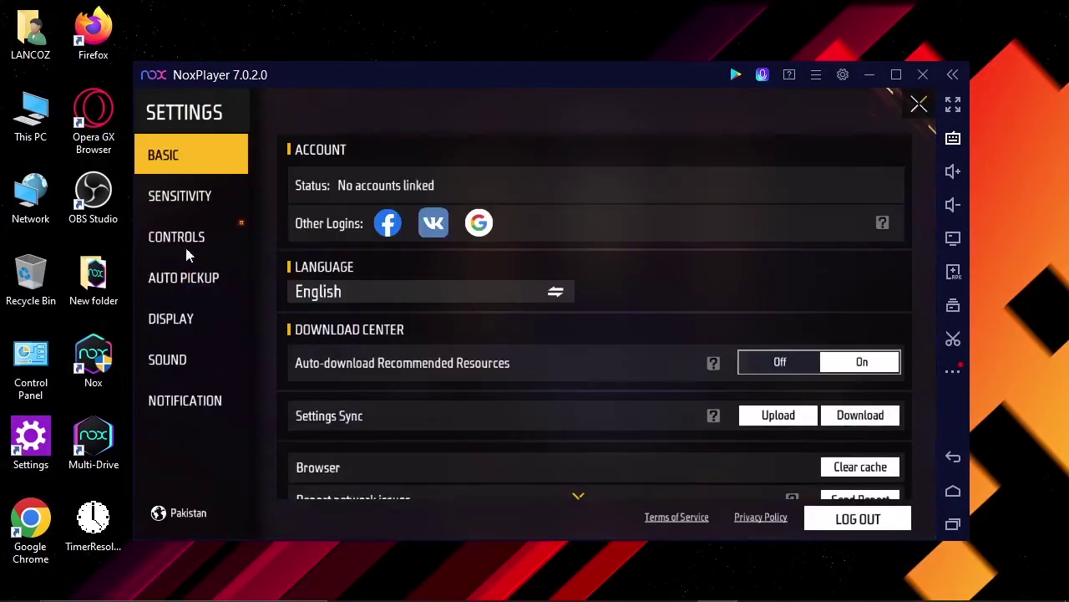
left_click(175, 319)
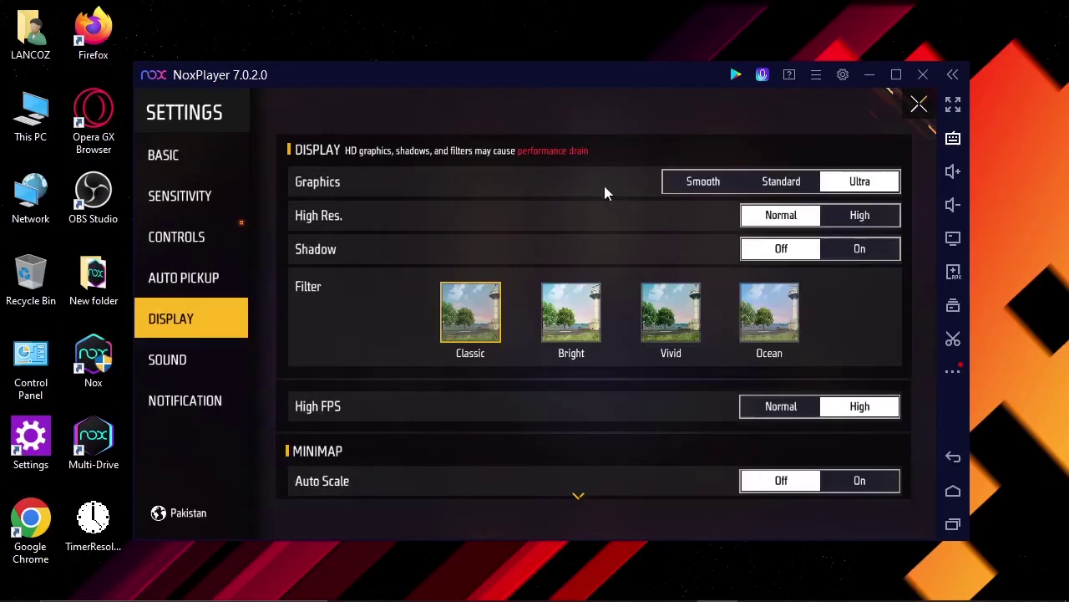
left_click(718, 185)
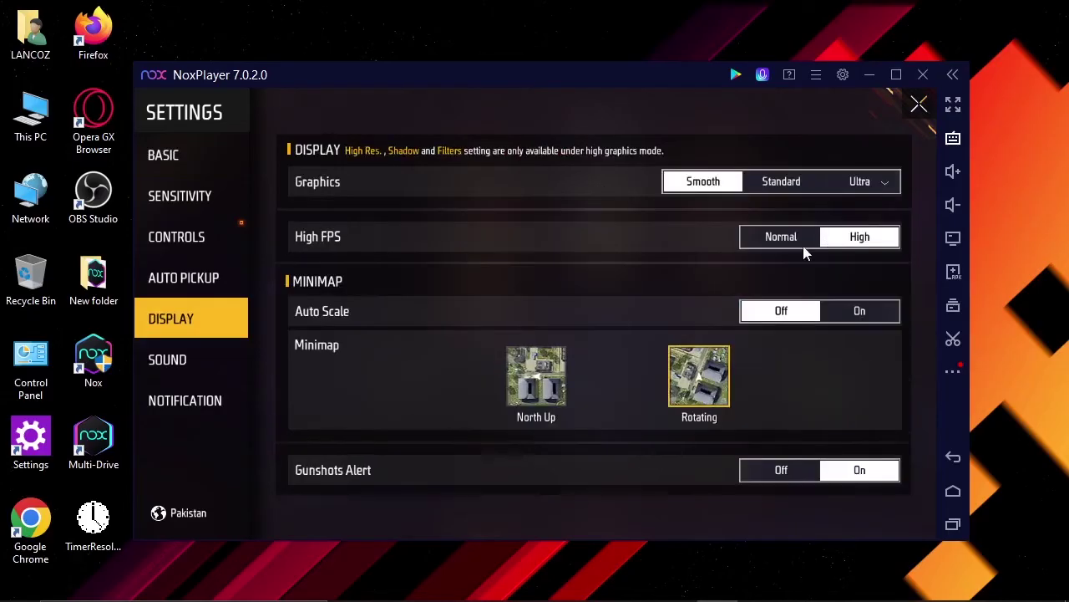
left_click(919, 103)
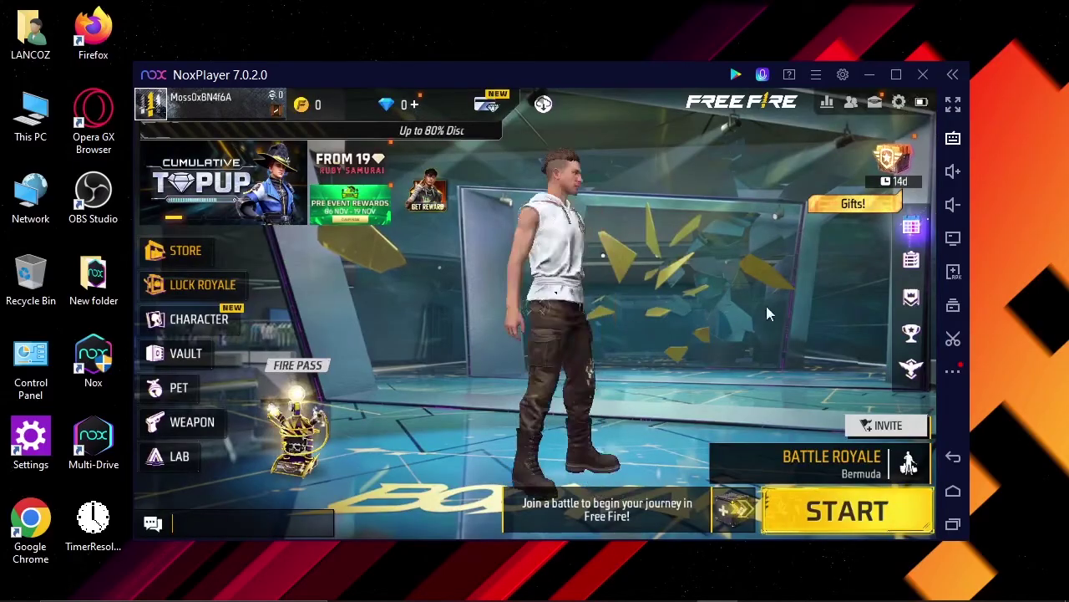
Change the game mode in the lobby to Clash Squad and close the window it brings up.
left_click(554, 306)
left_click(659, 246)
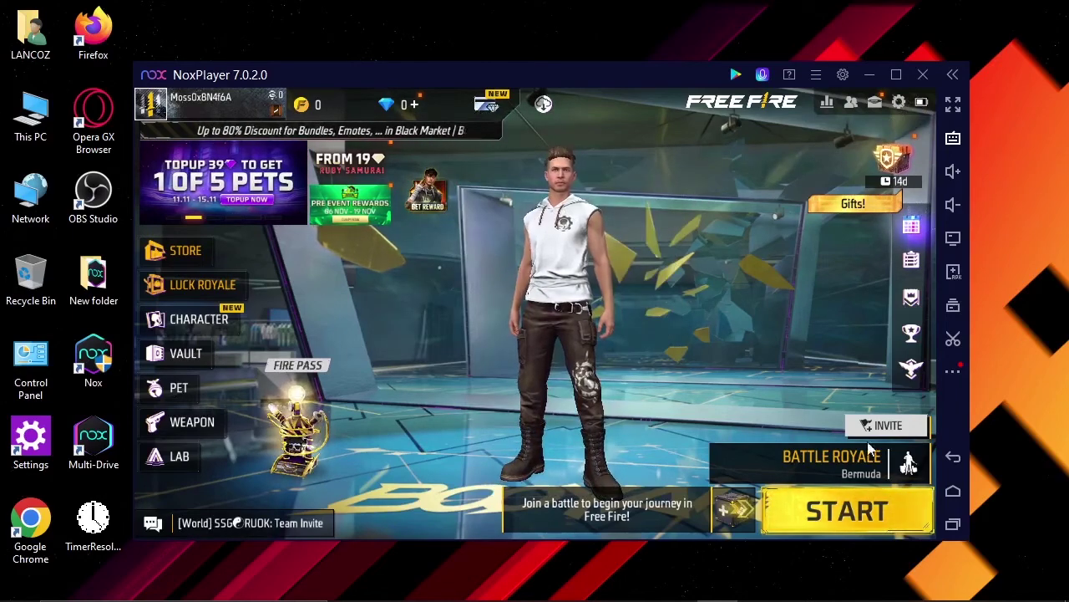
left_click(828, 457)
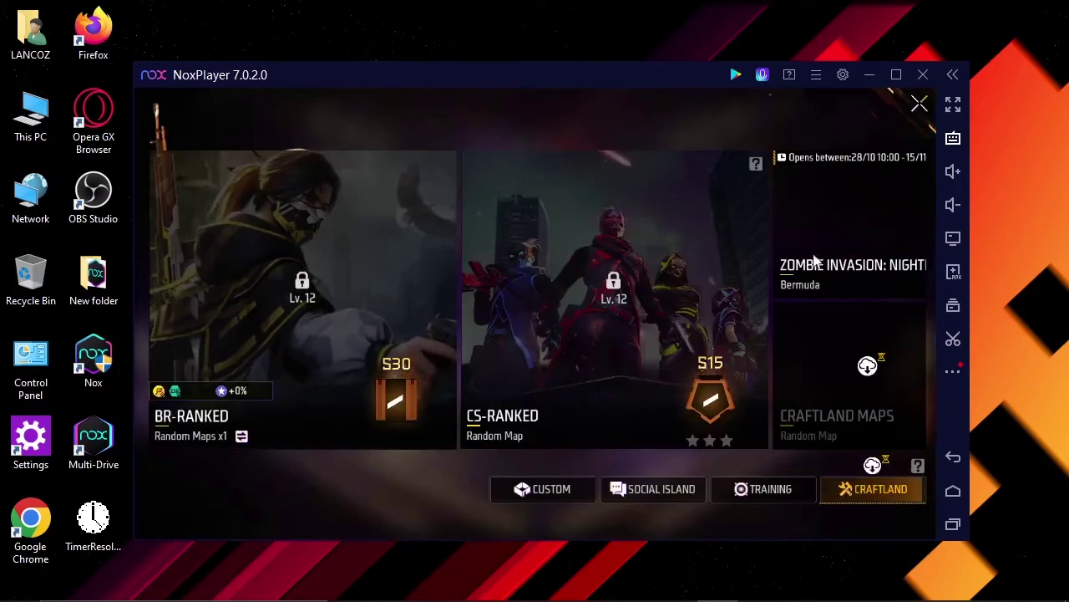
left_click_drag(815, 261, 558, 270)
left_click(704, 239)
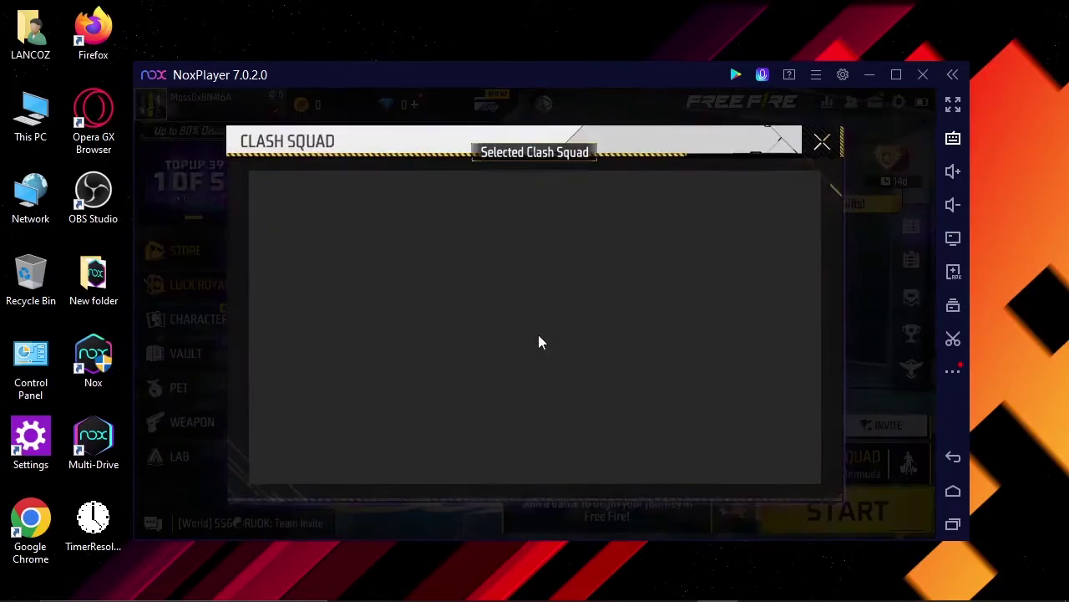
left_click(822, 142)
Turn on Quick Weapon Switch, Quick Reload, Sprint and Drive in Free Fire's controls settings.
left_click(922, 102)
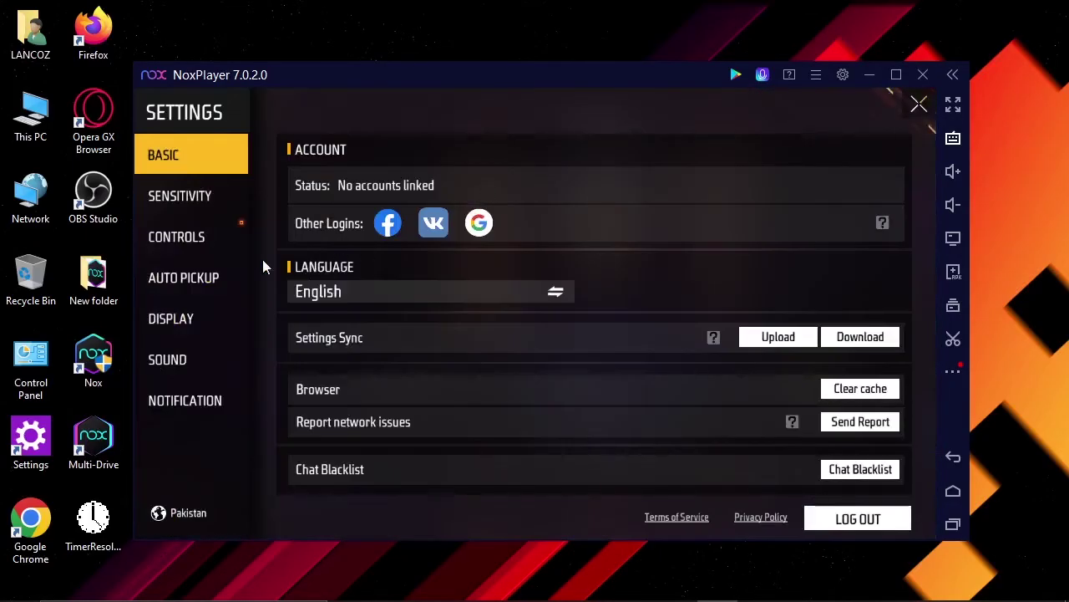
left_click(199, 236)
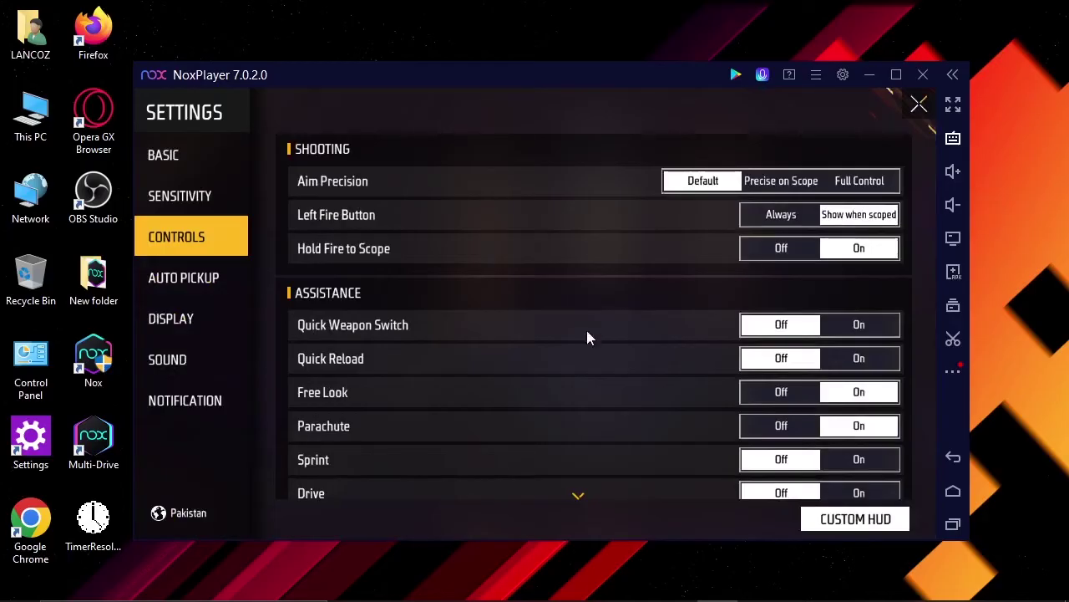
left_click_drag(555, 354, 557, 270)
left_click(854, 202)
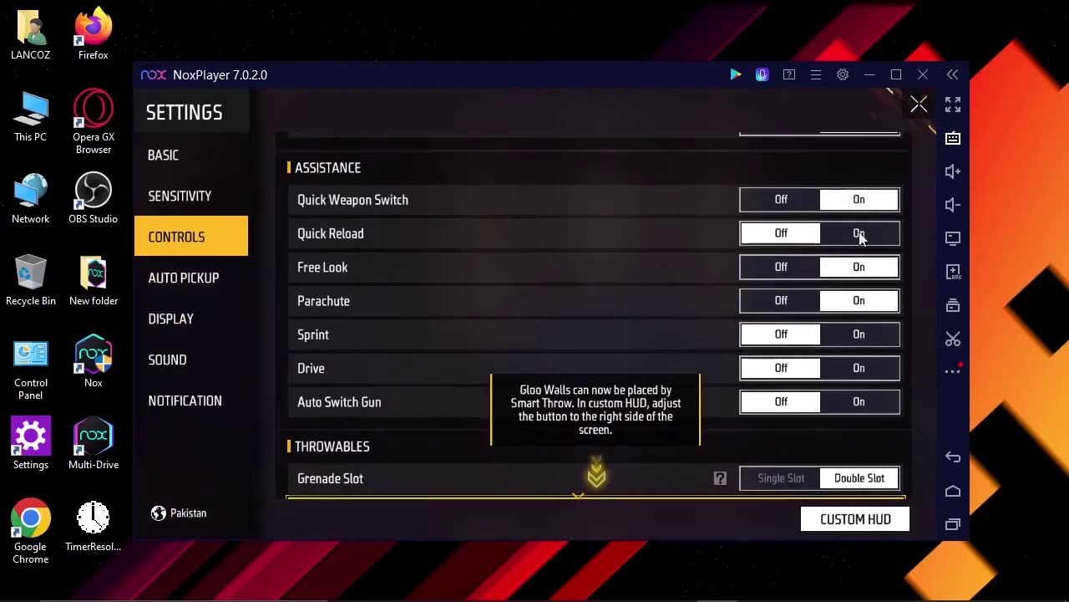
left_click(862, 333)
left_click(859, 368)
left_click_drag(657, 406, 581, 190)
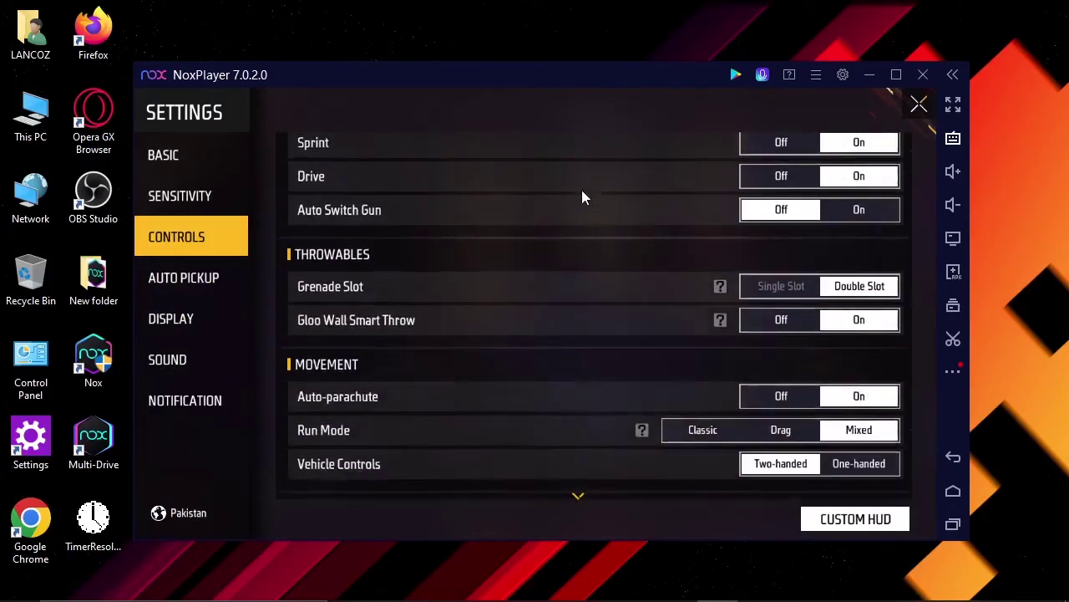
Set Run Mode to Classic, in-game tips and elimination notifications to Simplified, the damage indicator to New and visual effects to No Blood.
left_click(690, 340)
left_click_drag(690, 342, 675, 246)
left_click(859, 262)
left_click(860, 297)
left_click(859, 373)
left_click(859, 406)
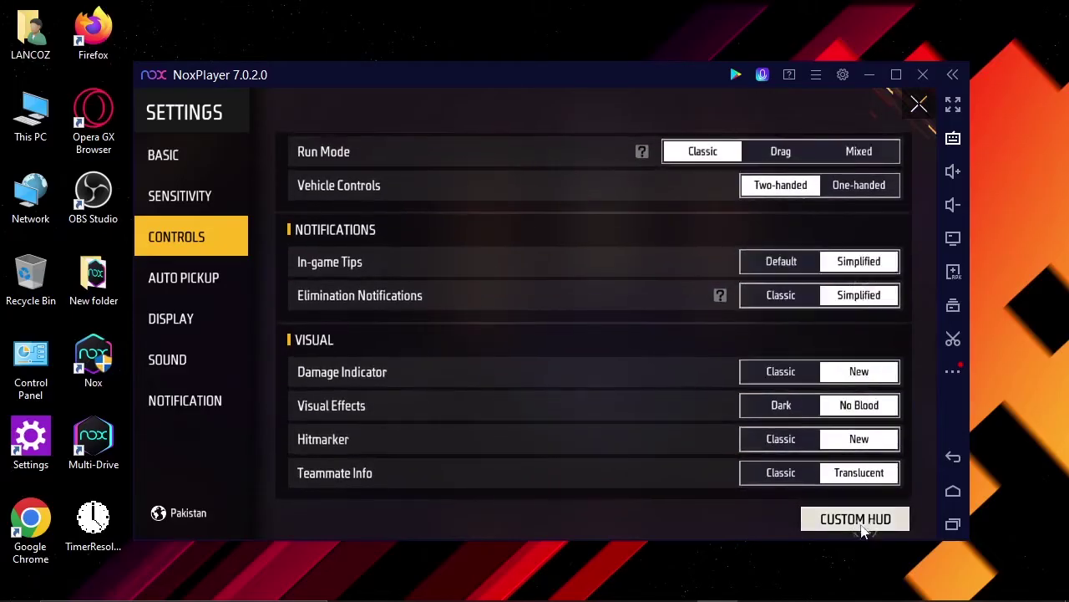
Open the custom HUD editor with Preset 1 and bring up the keyboard mapping over it.
left_click(855, 519)
left_click(346, 113)
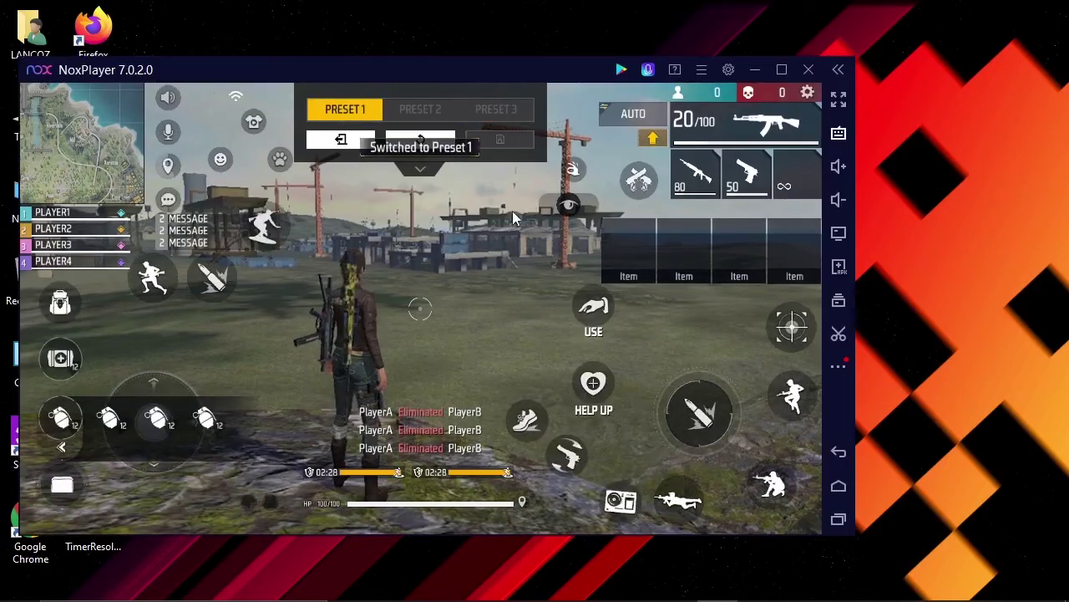
left_click(839, 134)
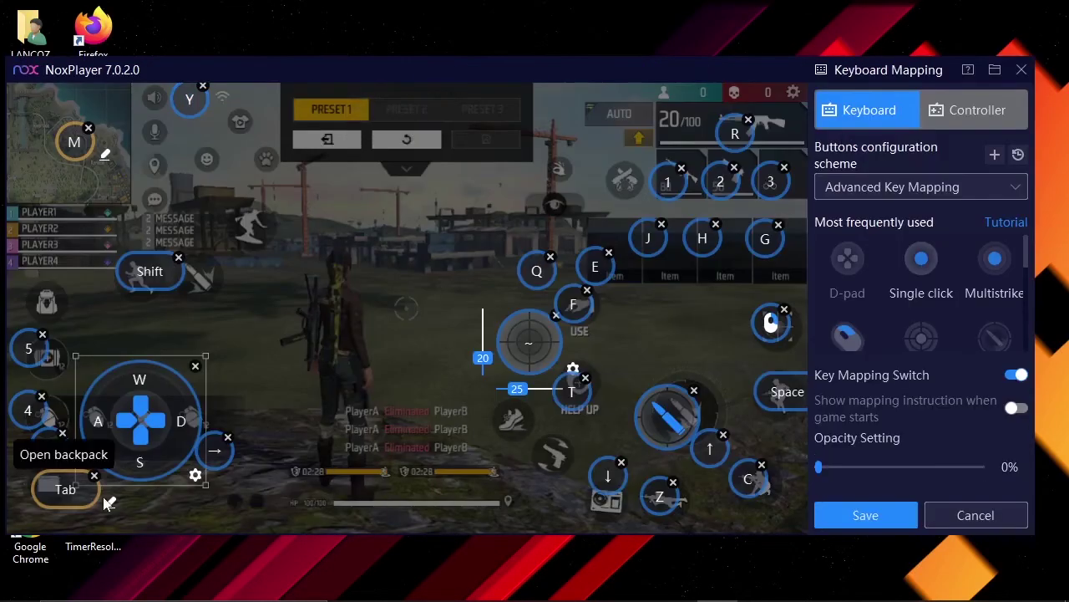
Align the Tab, 5, 4 and fire keys with their HUD buttons, remove the Y key, and set mouse sensitivity to 33 horizontal and 40 vertical.
left_click_drag(90, 504, 70, 314)
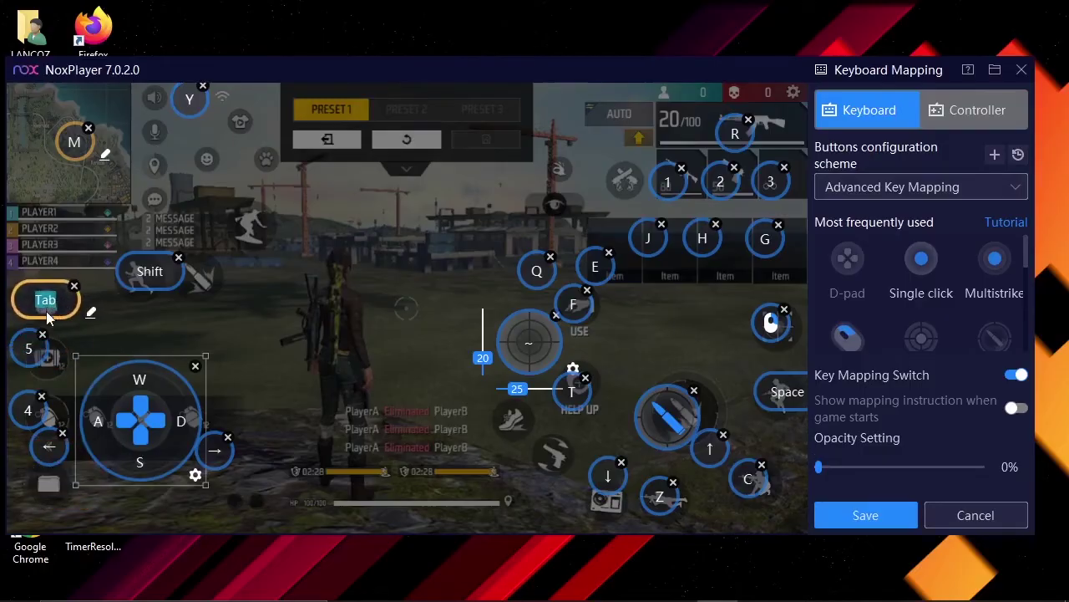
left_click_drag(25, 418, 44, 422)
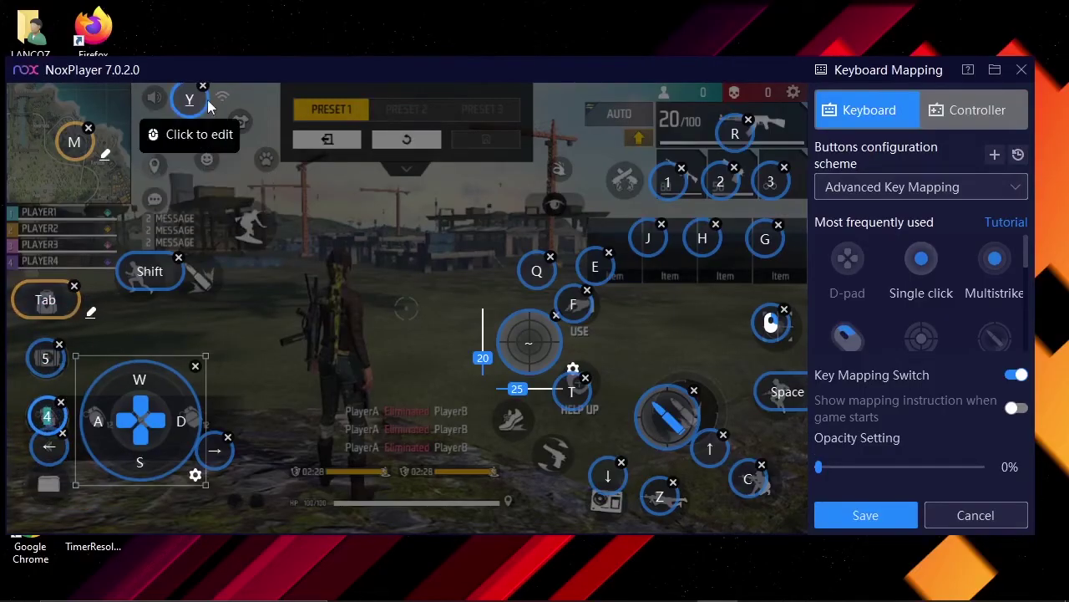
left_click_drag(671, 417, 685, 401)
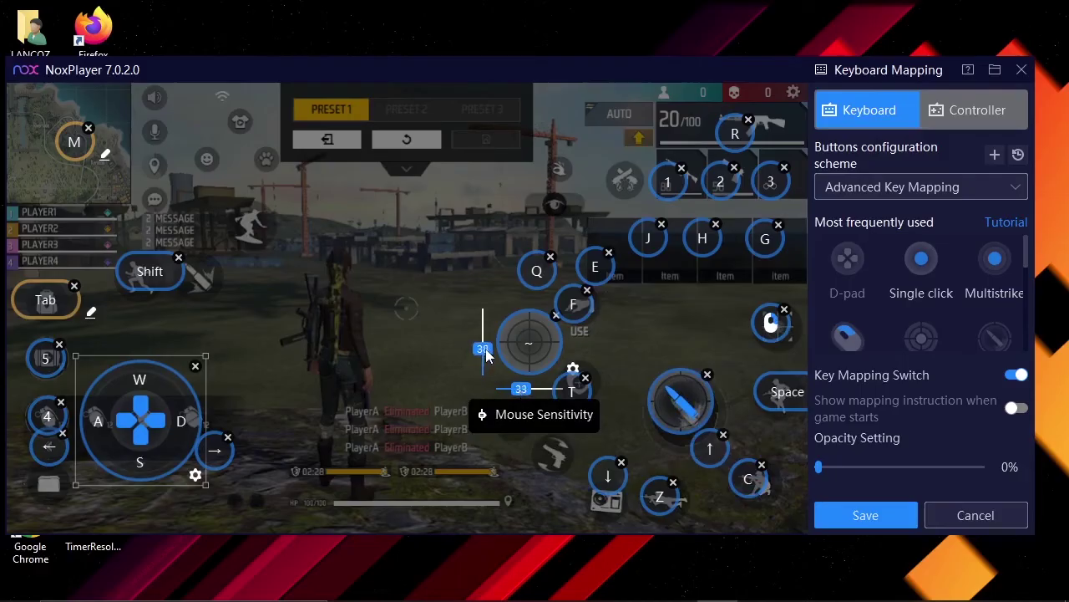
Place the Q key on the weapon-swap button, add an Alt key on the radio-shaped button beside prone, and save the mapping.
left_click_drag(537, 270, 554, 456)
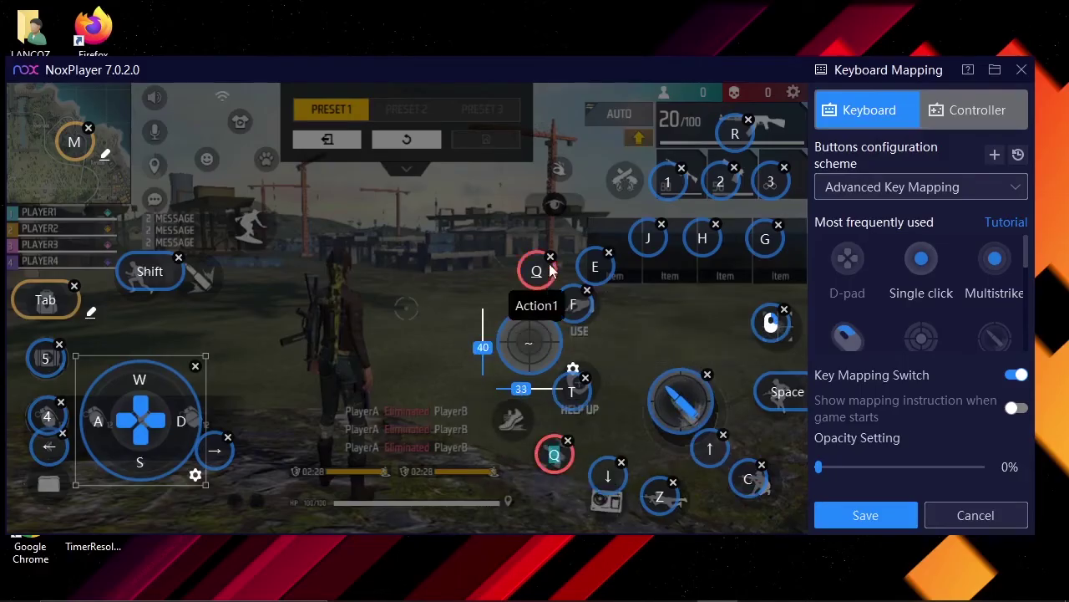
left_click(572, 515)
key("alt")
left_click_drag(572, 515, 594, 510)
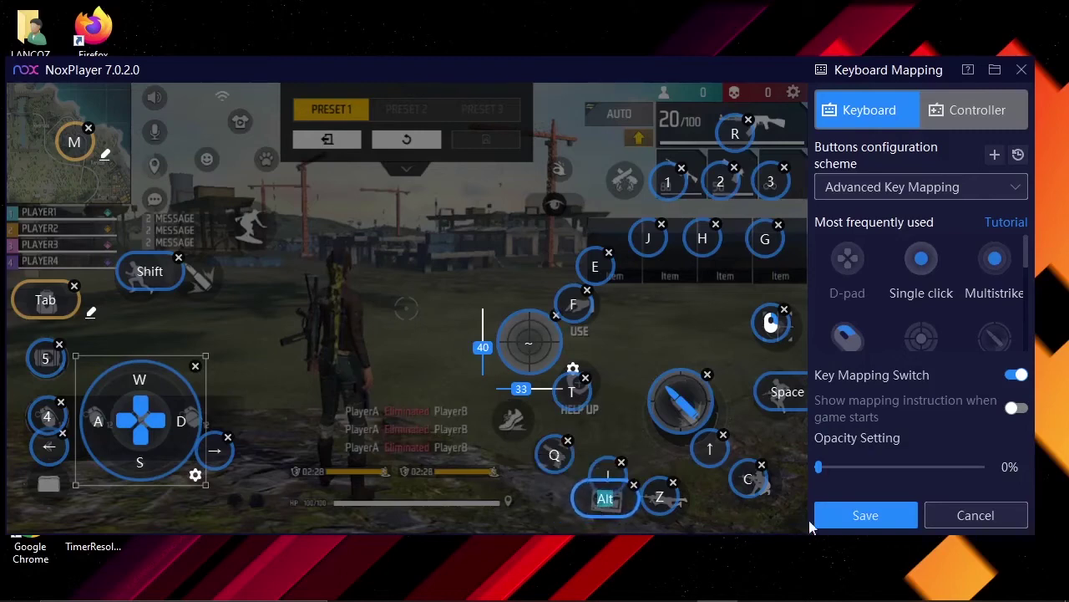
left_click(852, 507)
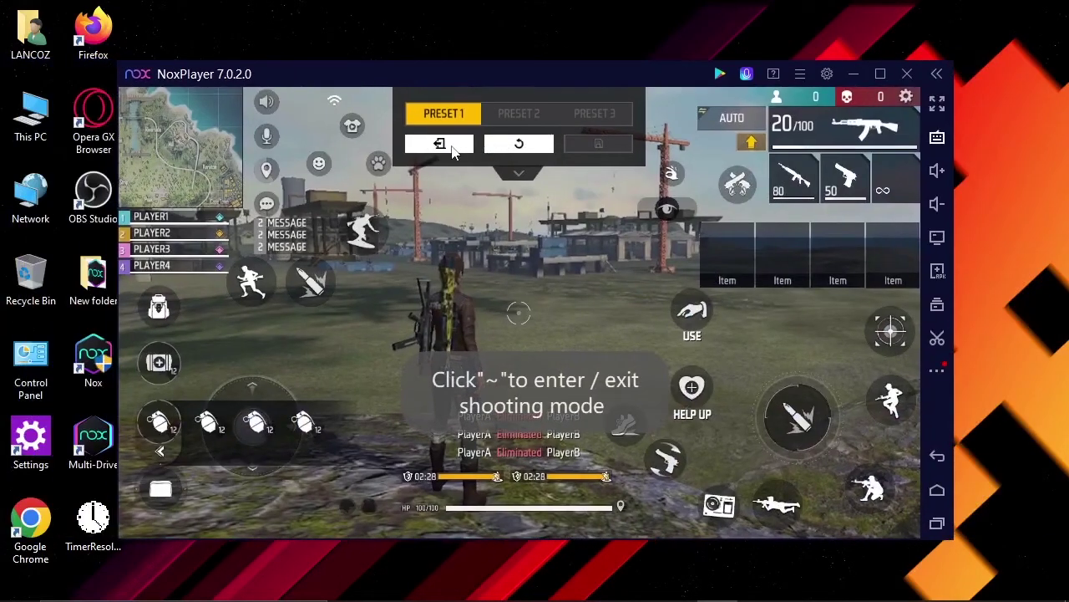
Leave the HUD editor, start a Clash Squad match and run around to try the movement keys.
left_click(906, 97)
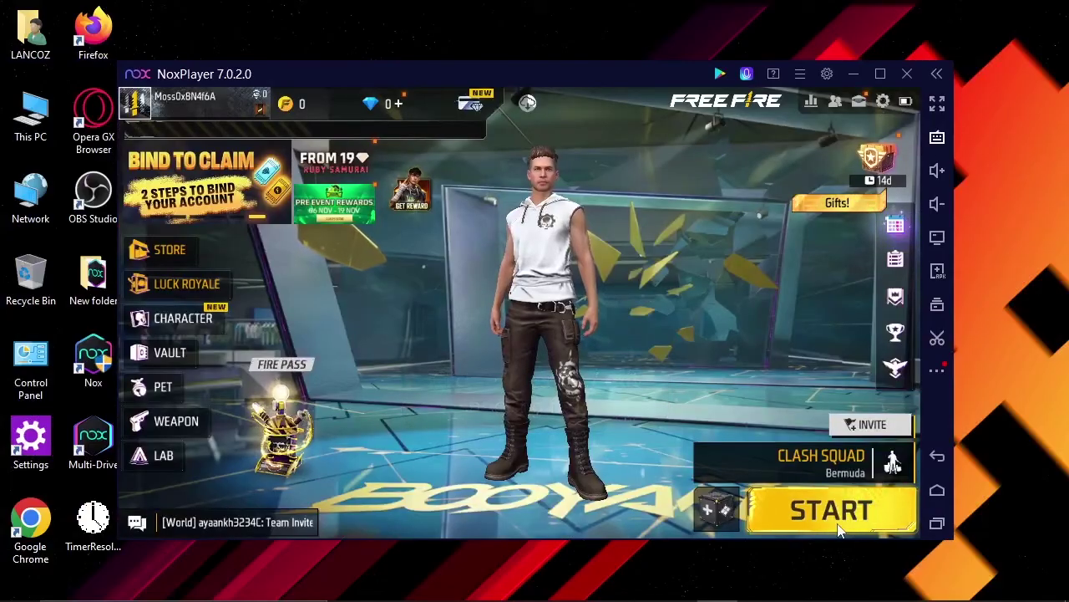
left_click(839, 528)
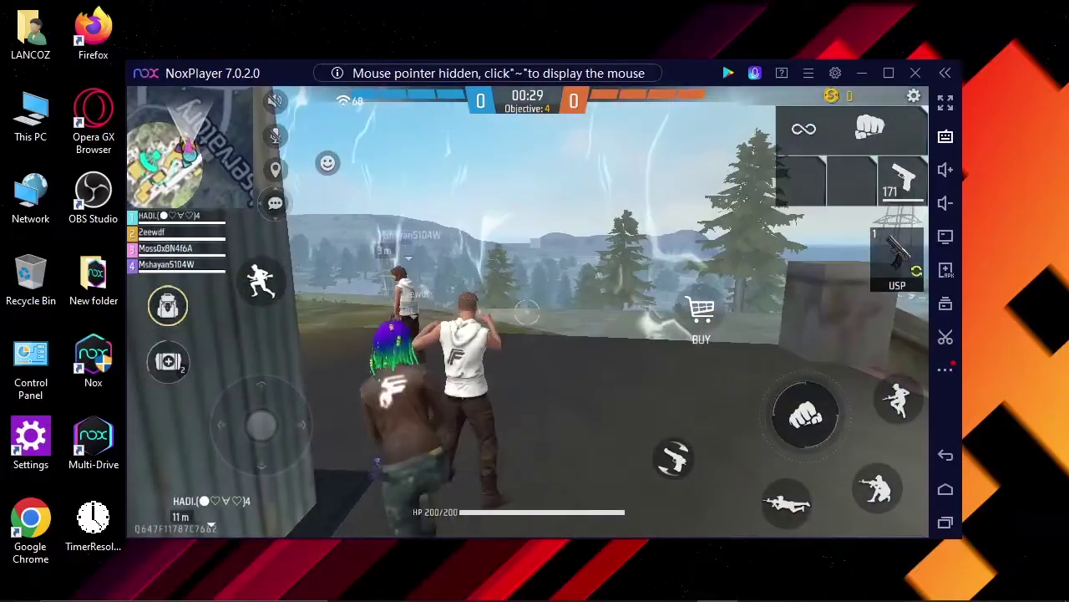
key("w")
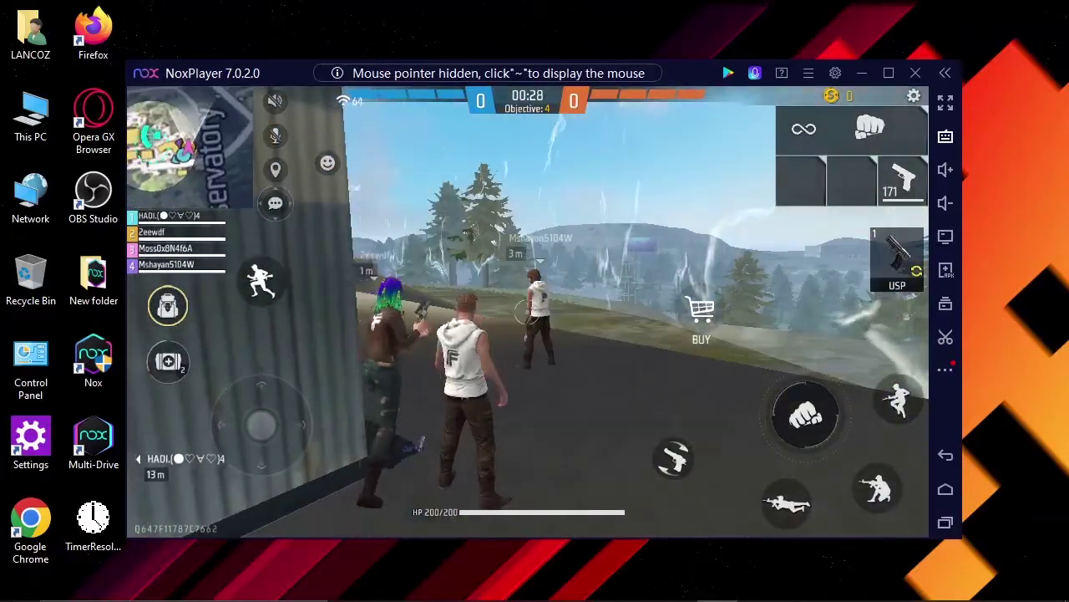
key("w")
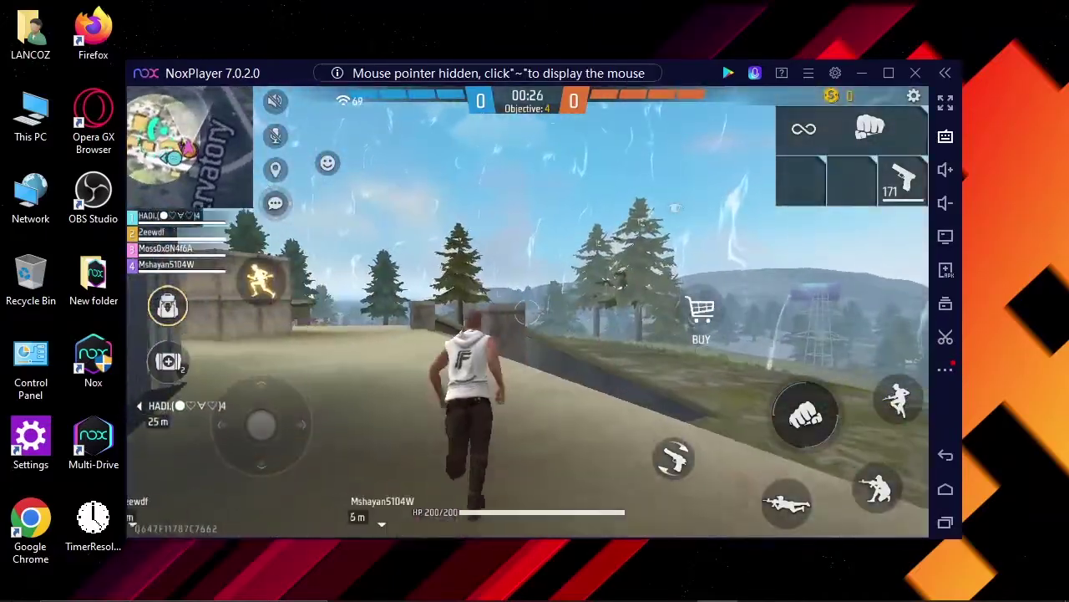
key("w")
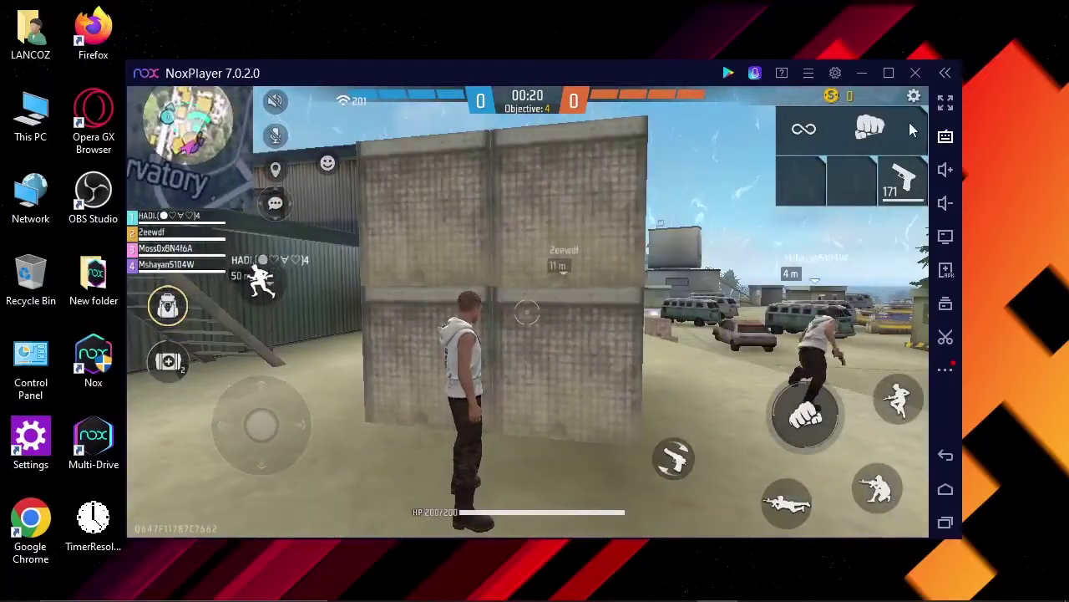
Change the shooting-mode key to Ctrl, set the horizontal mouse sensitivity to 22, and save the keyboard mapping.
left_click(945, 137)
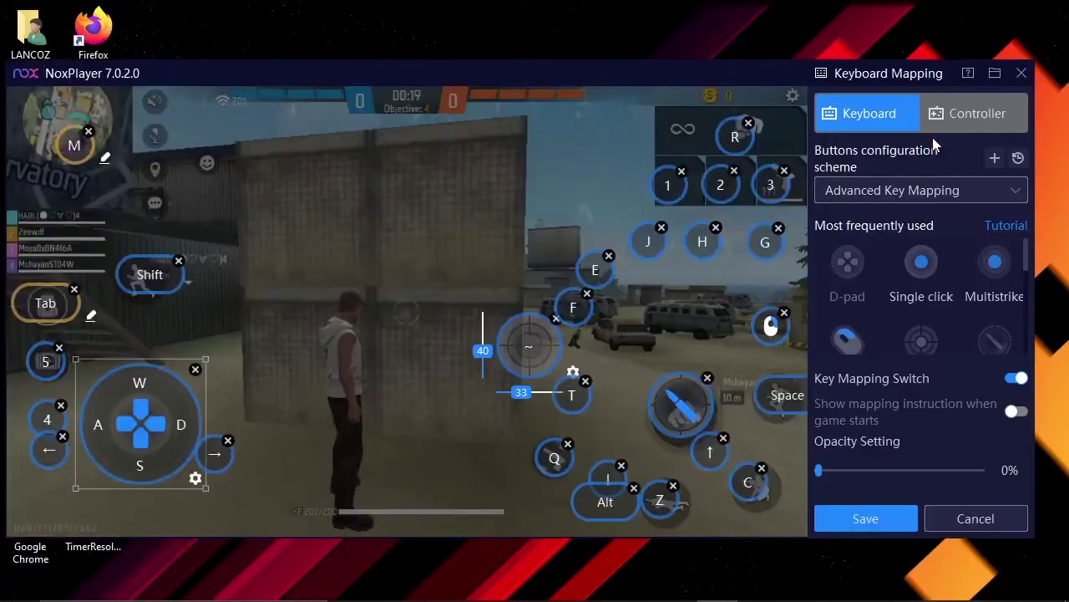
left_click(529, 347)
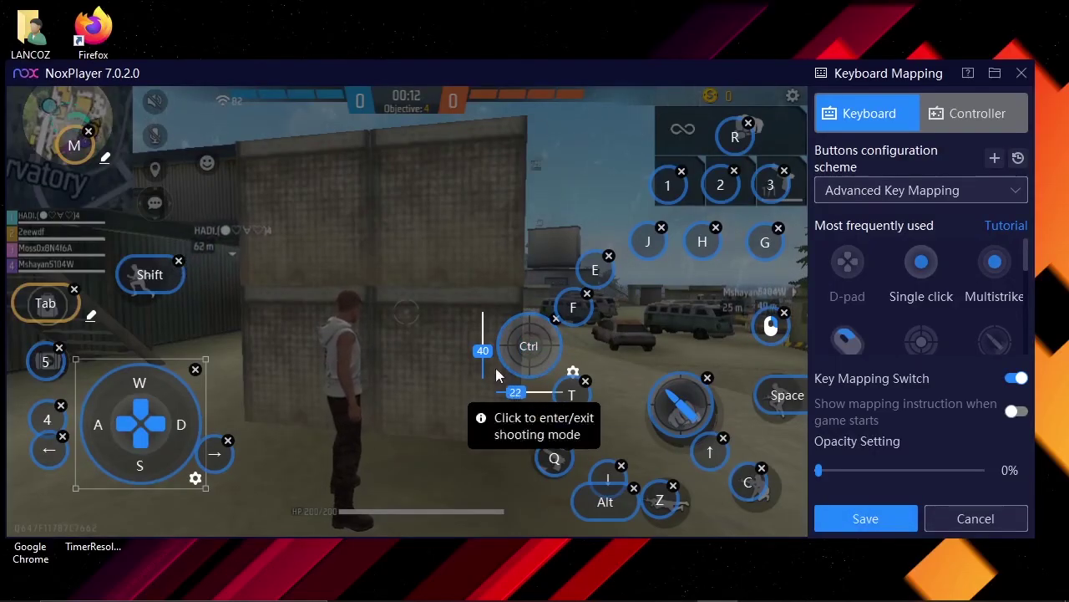
left_click(864, 518)
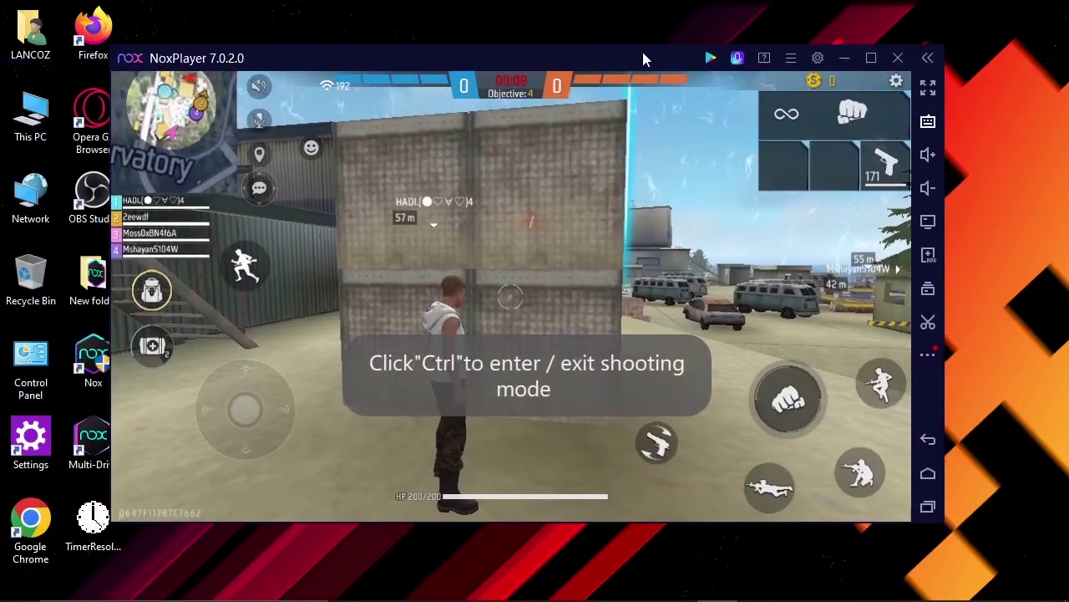
Enter shooting mode, run forward along the building, draw the pistol, fire at an enemy and reload.
key("ctrl")
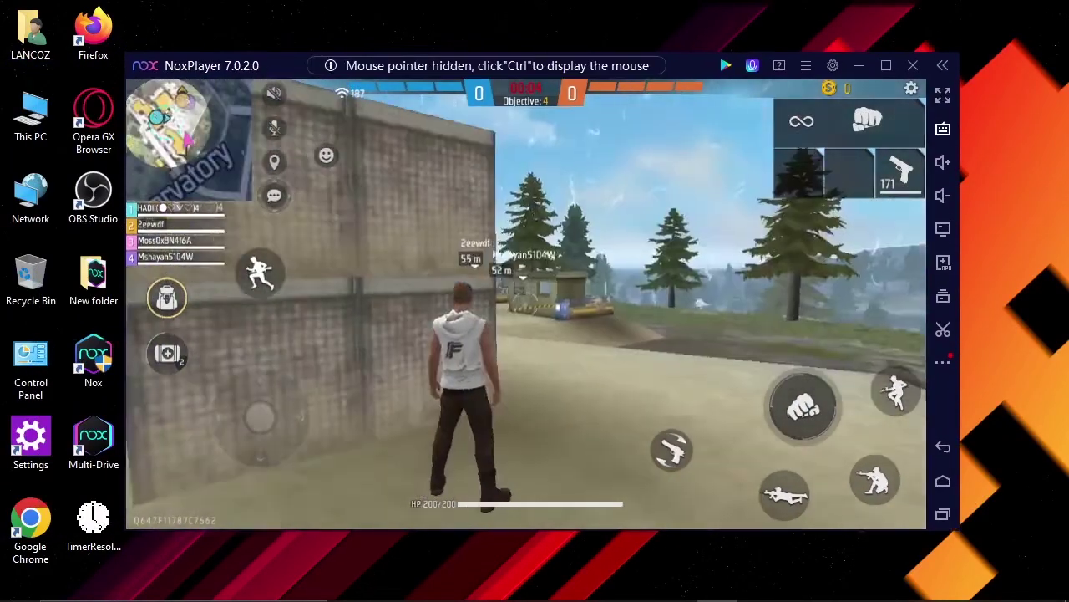
key("w")
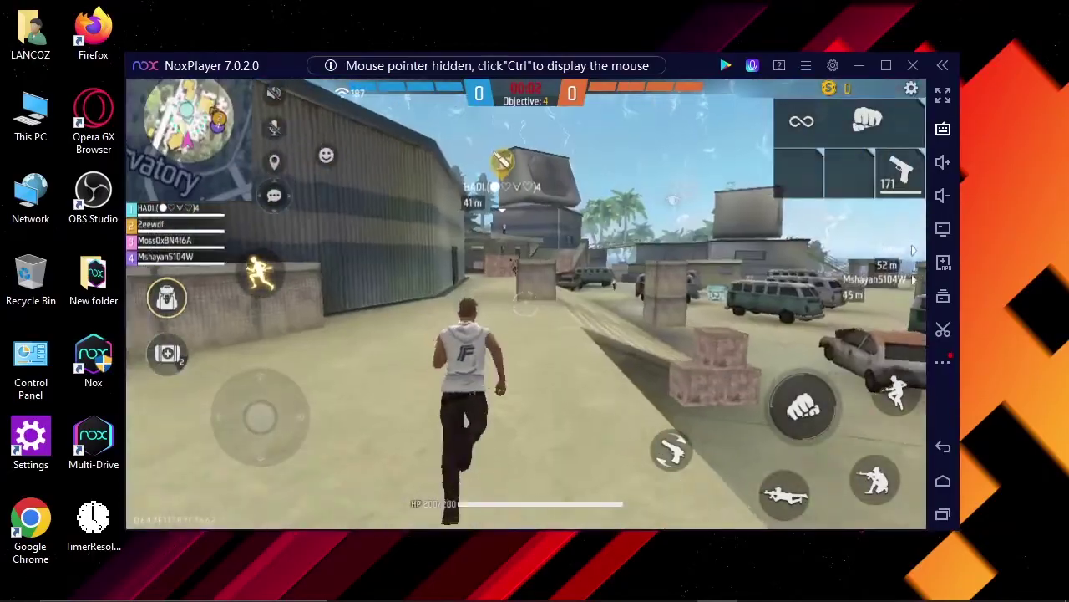
key("1")
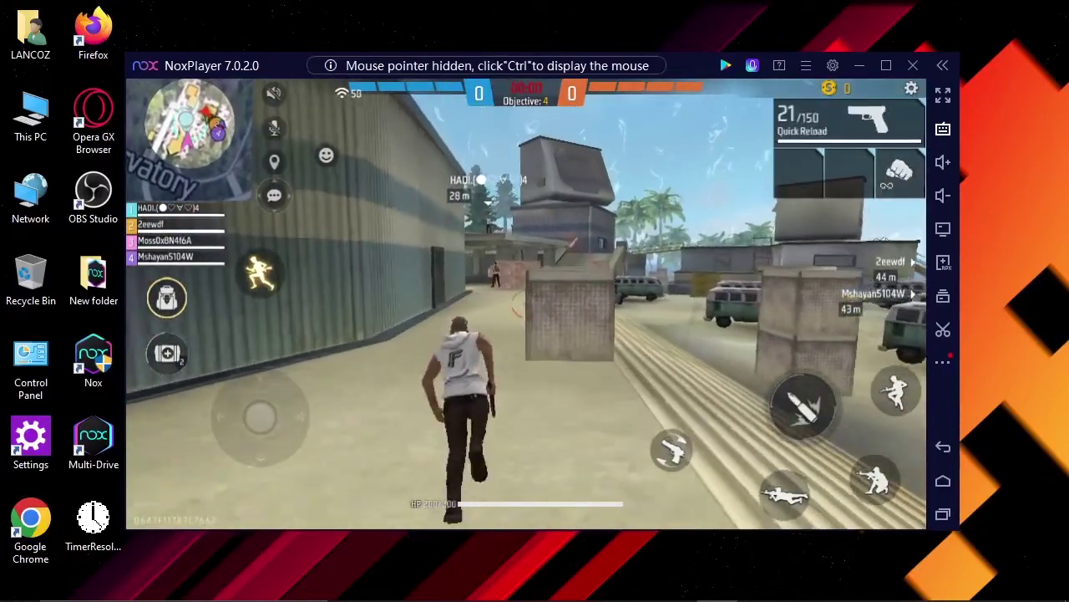
left_click(518, 309)
key("w")
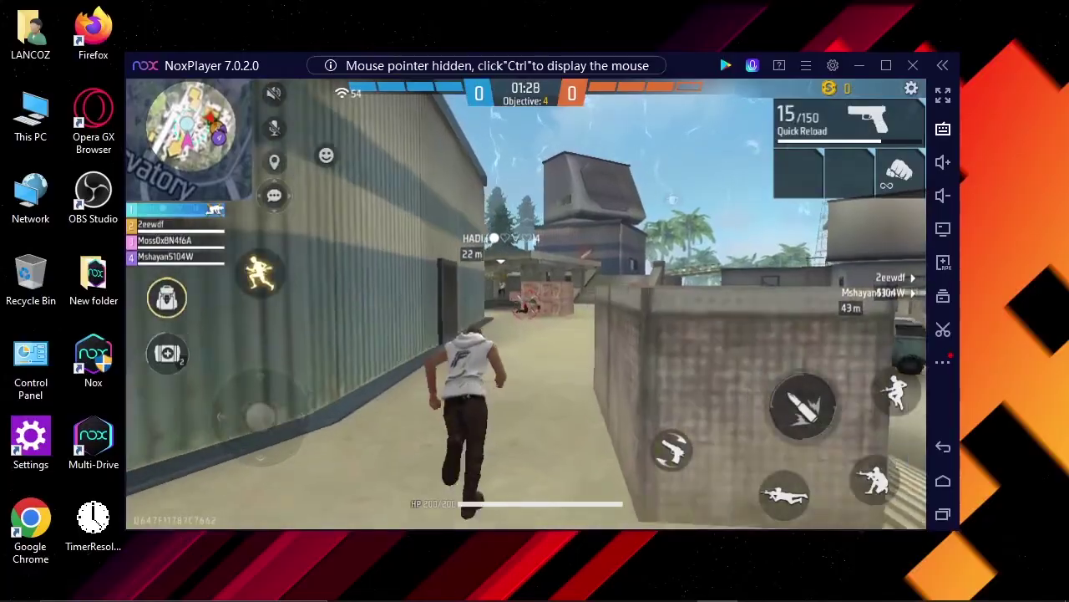
key("r")
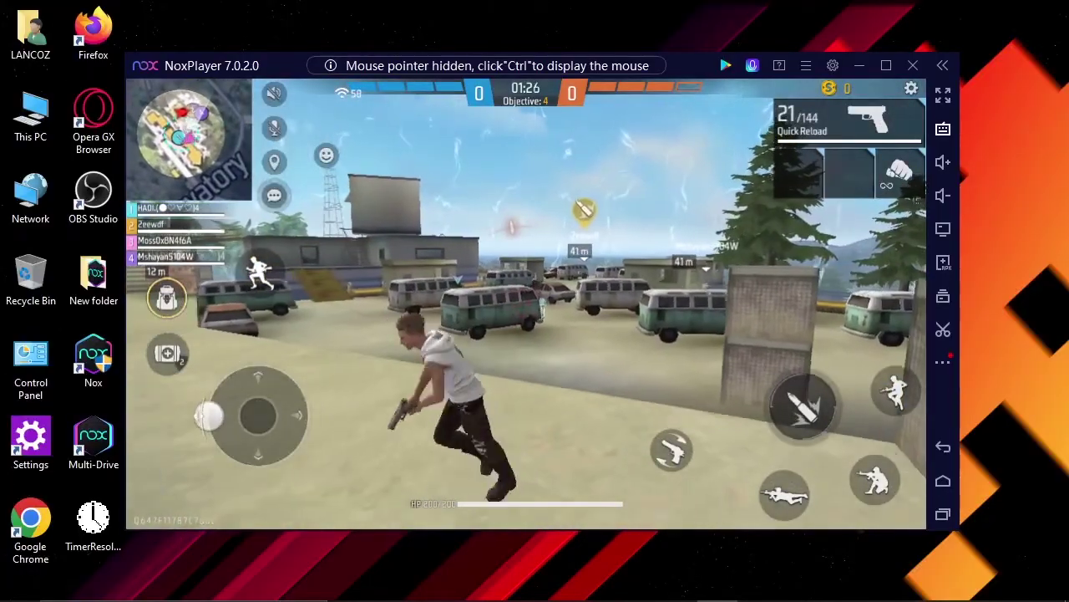
Shoot at the enemies from higher ground, reload the pistol, run on across the rooftop and switch to fists.
left_click(527, 303)
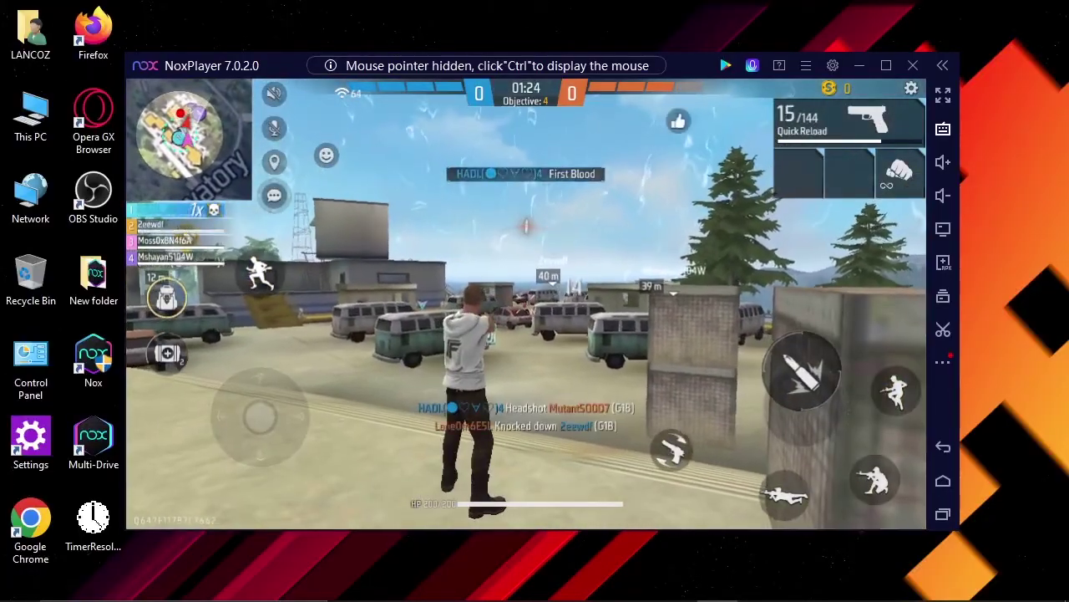
left_click(527, 305)
key("w")
key("r")
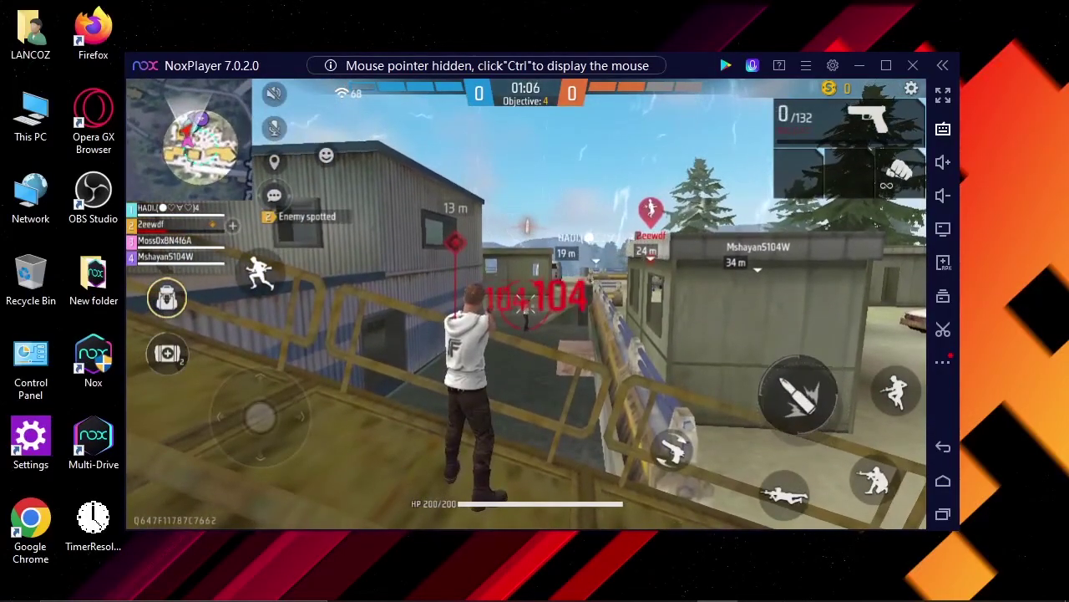
key("w")
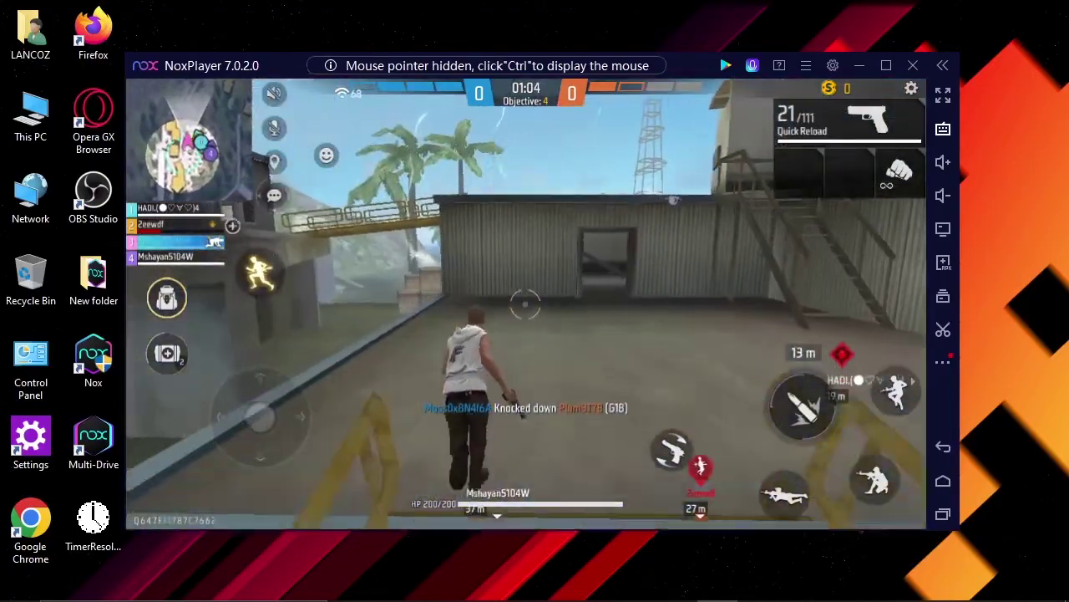
key("w")
key("3")
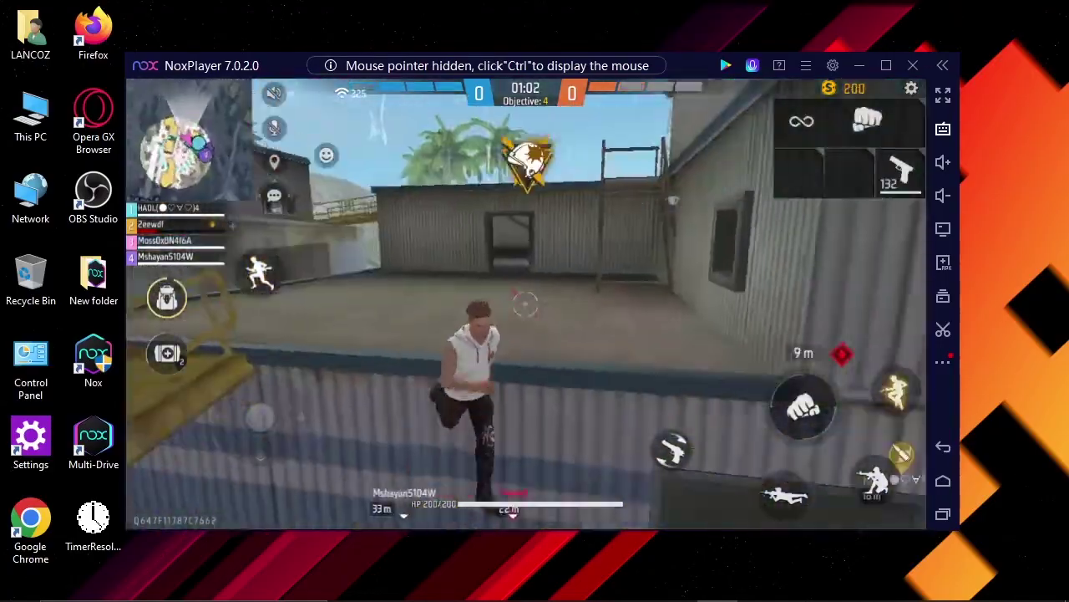